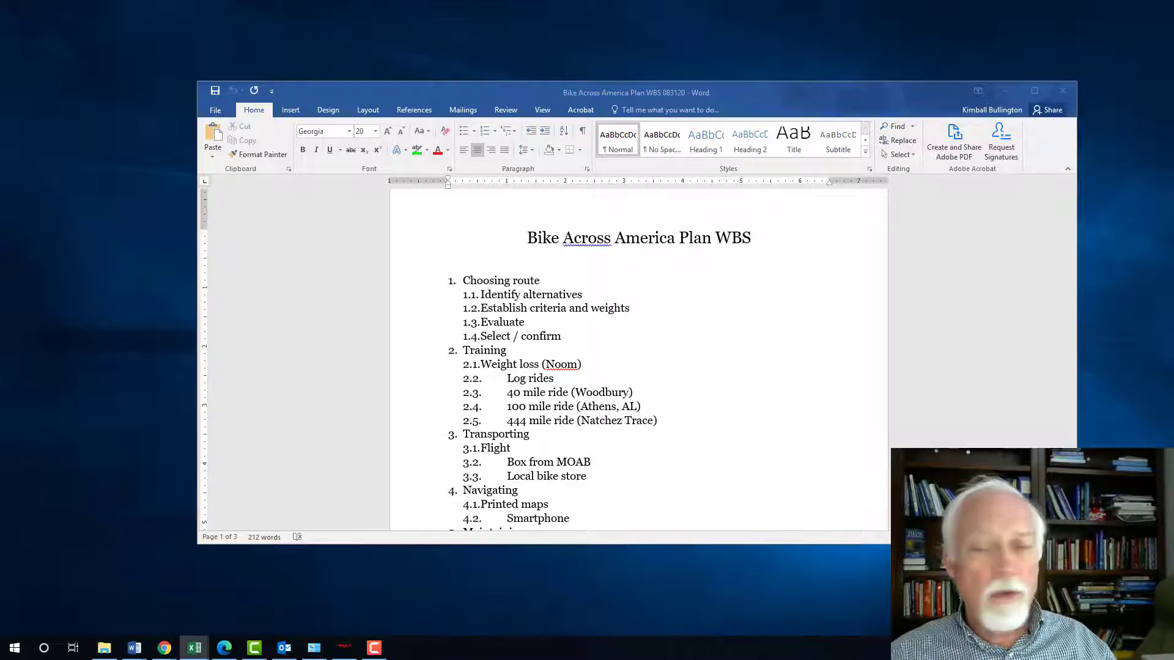
Step: Switch to the BAAP Tracker workbook in Excel and examine its task list, responsibilities, objectives, X-matrix, budget table and Gantt chart
drag(0, 135, 724, 97)
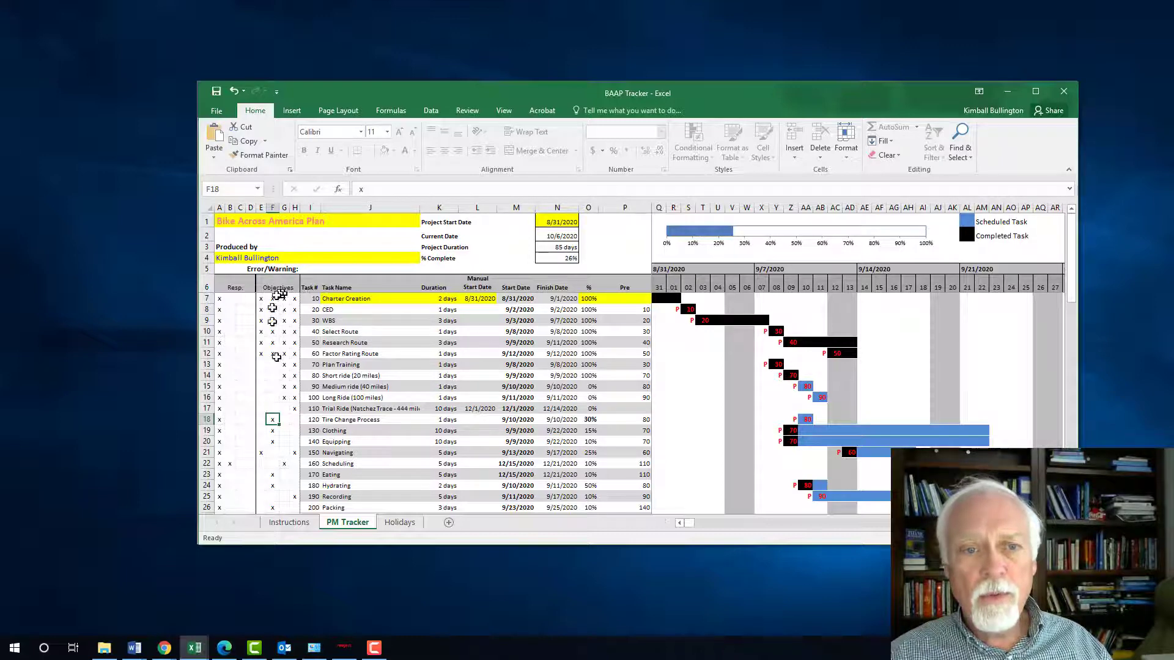
scroll(267, 368, down, 13)
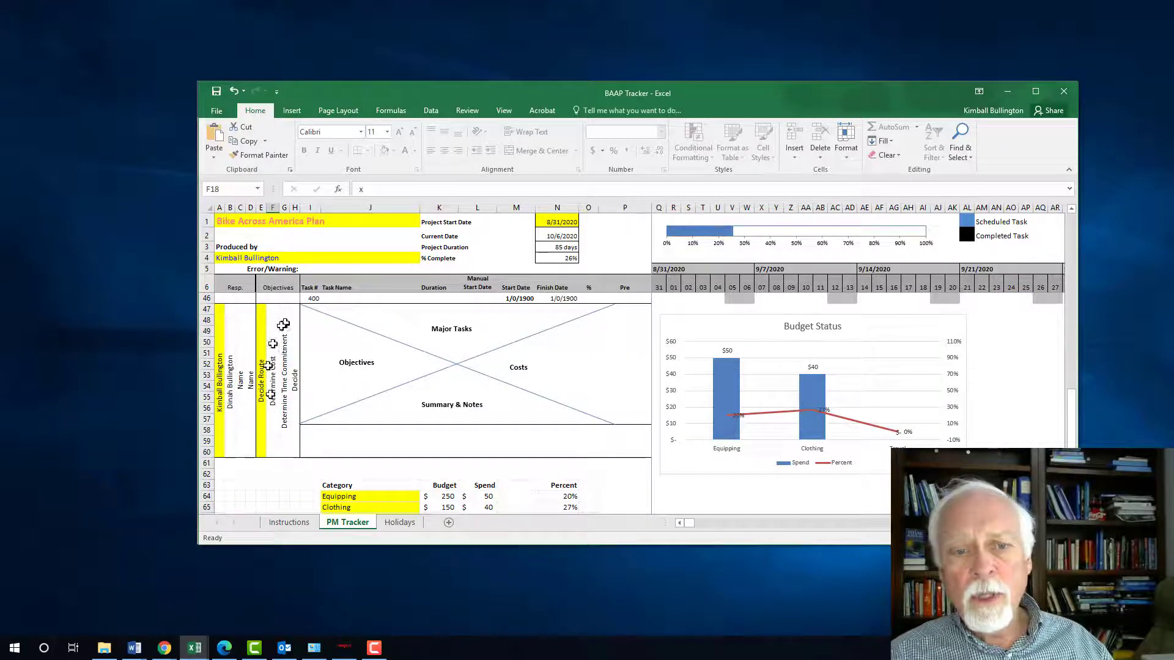
scroll(279, 406, up, 1)
scroll(278, 405, up, 12)
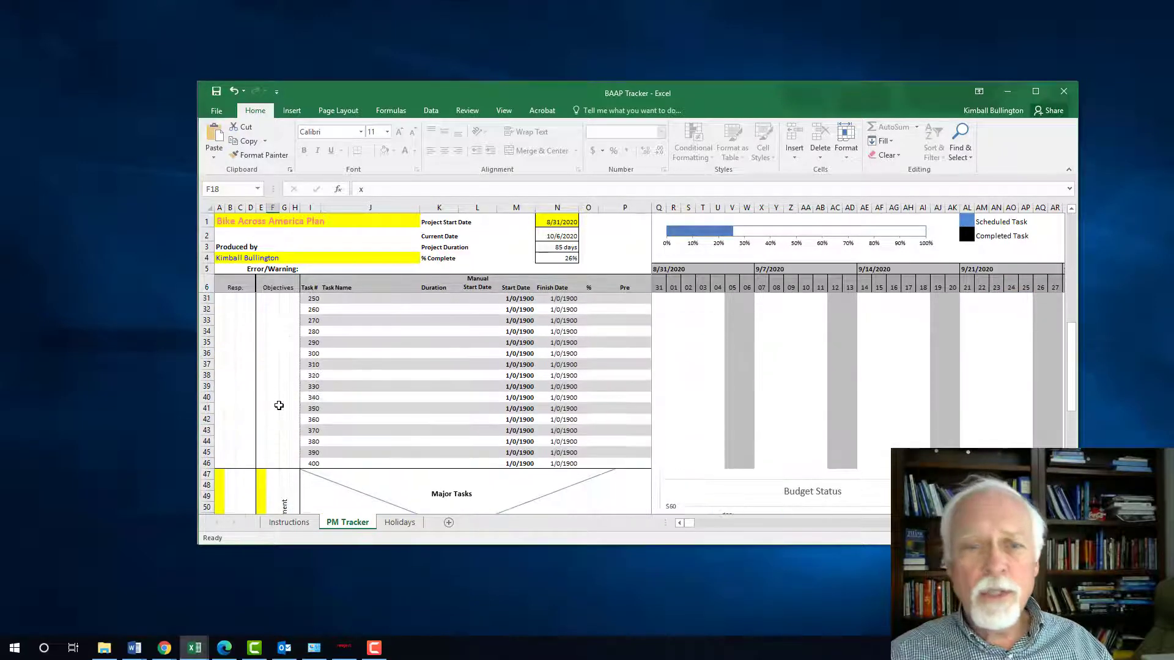
scroll(277, 403, down, 10)
scroll(277, 403, down, 5)
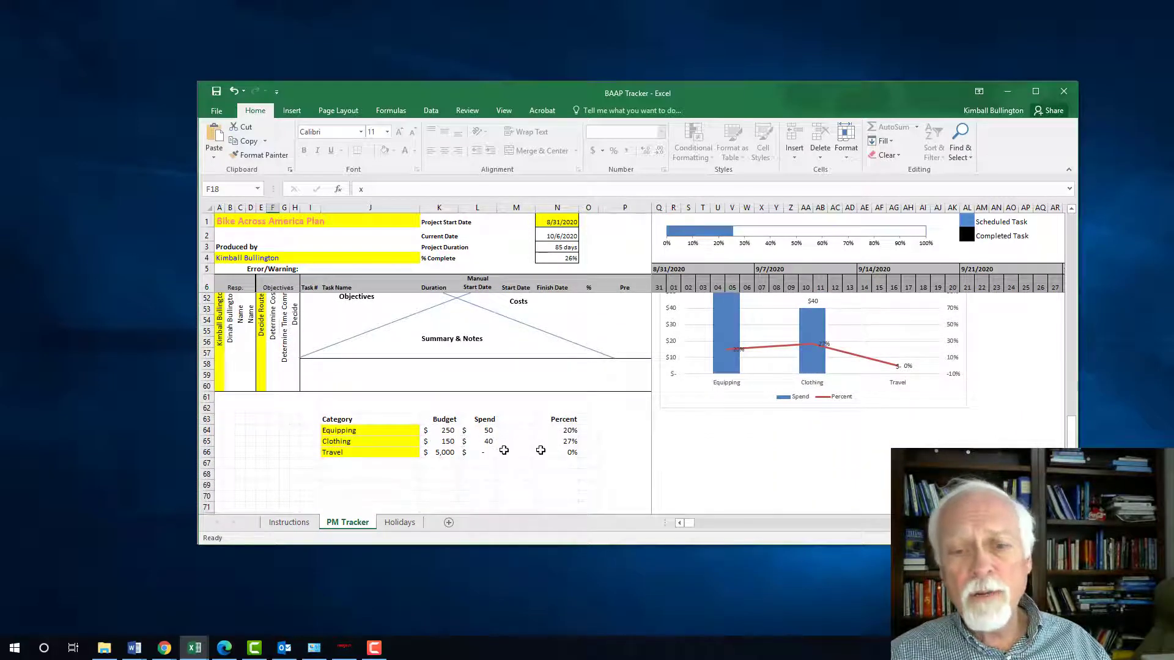
scroll(419, 441, up, 5)
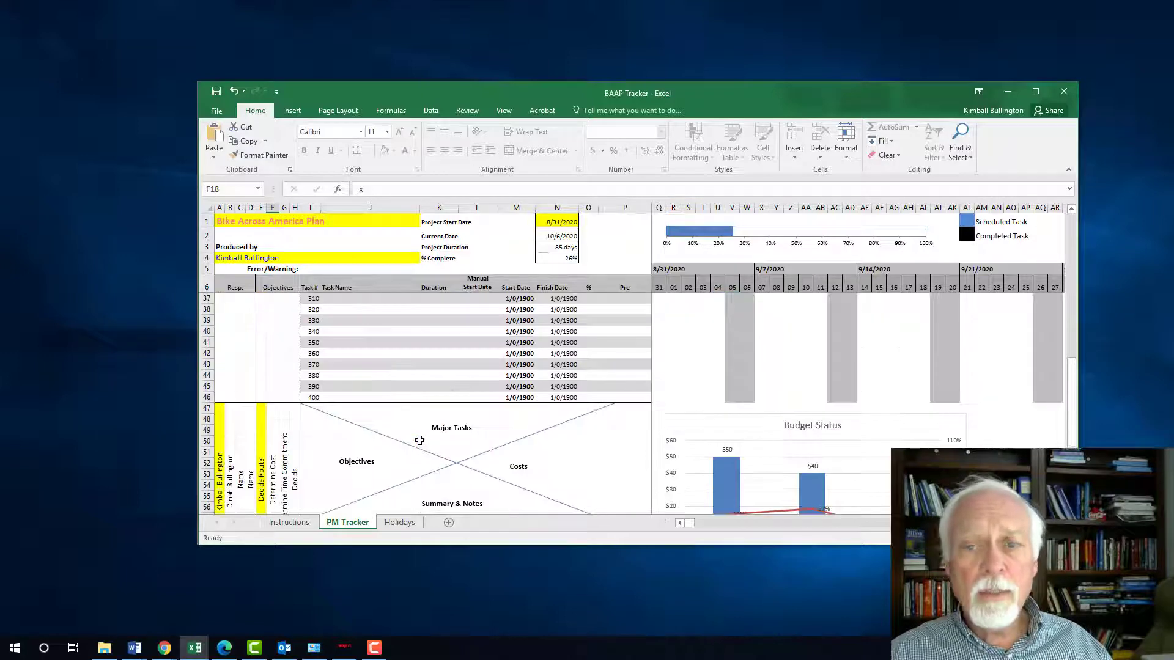
scroll(419, 441, down, 2)
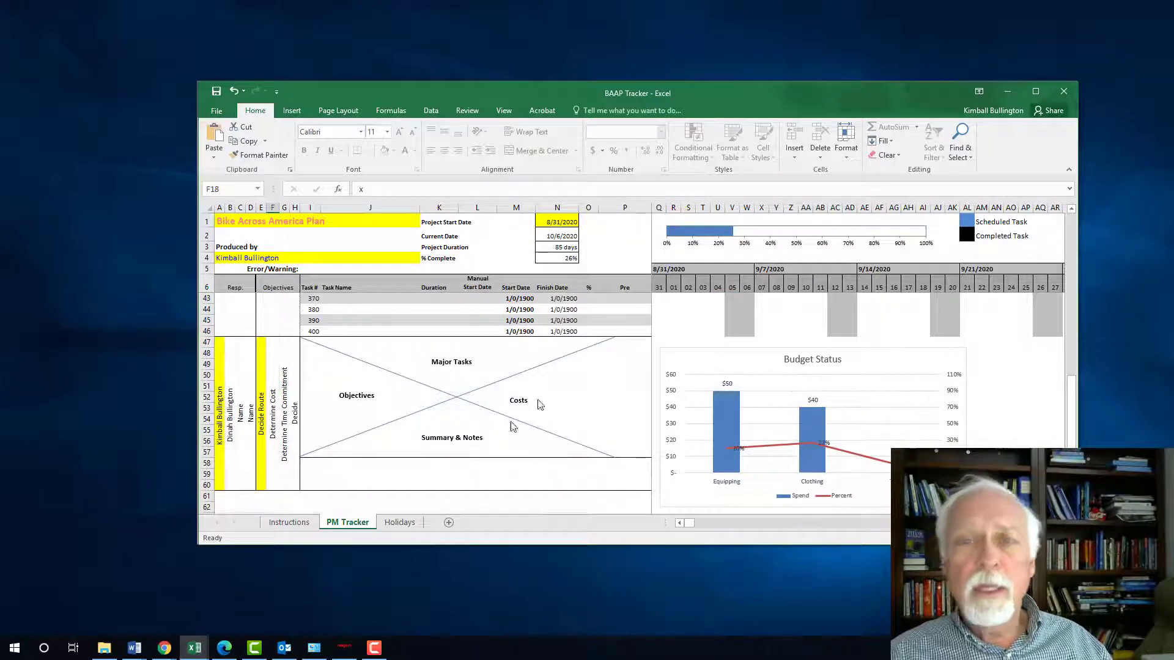
scroll(359, 427, up, 10)
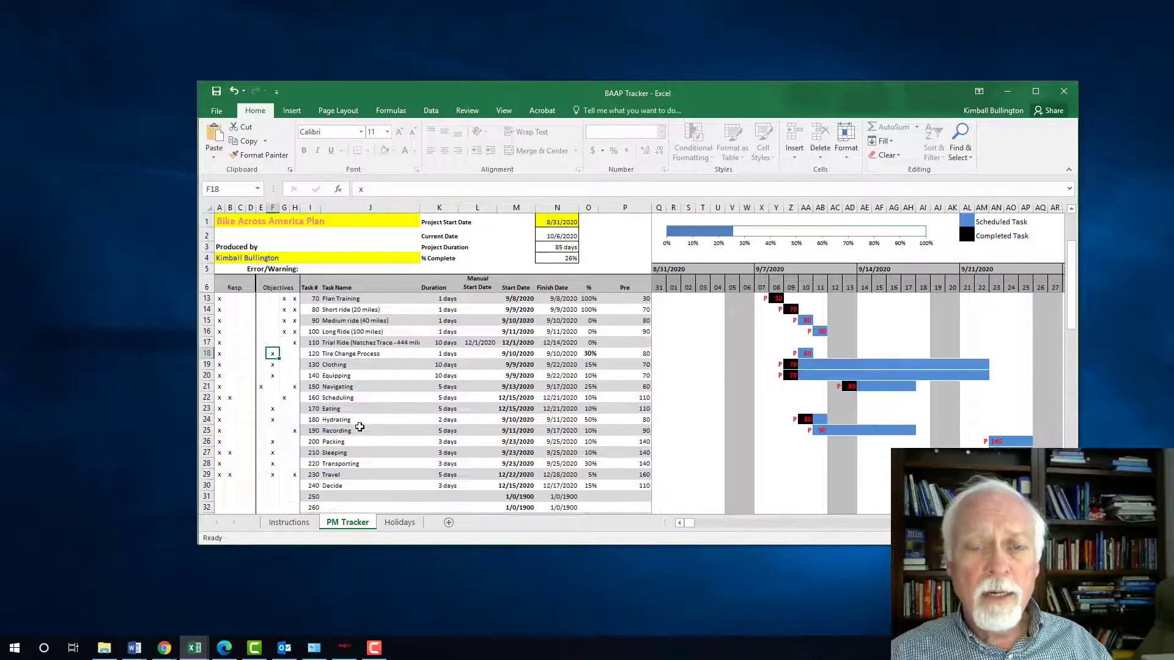
scroll(360, 426, up, 2)
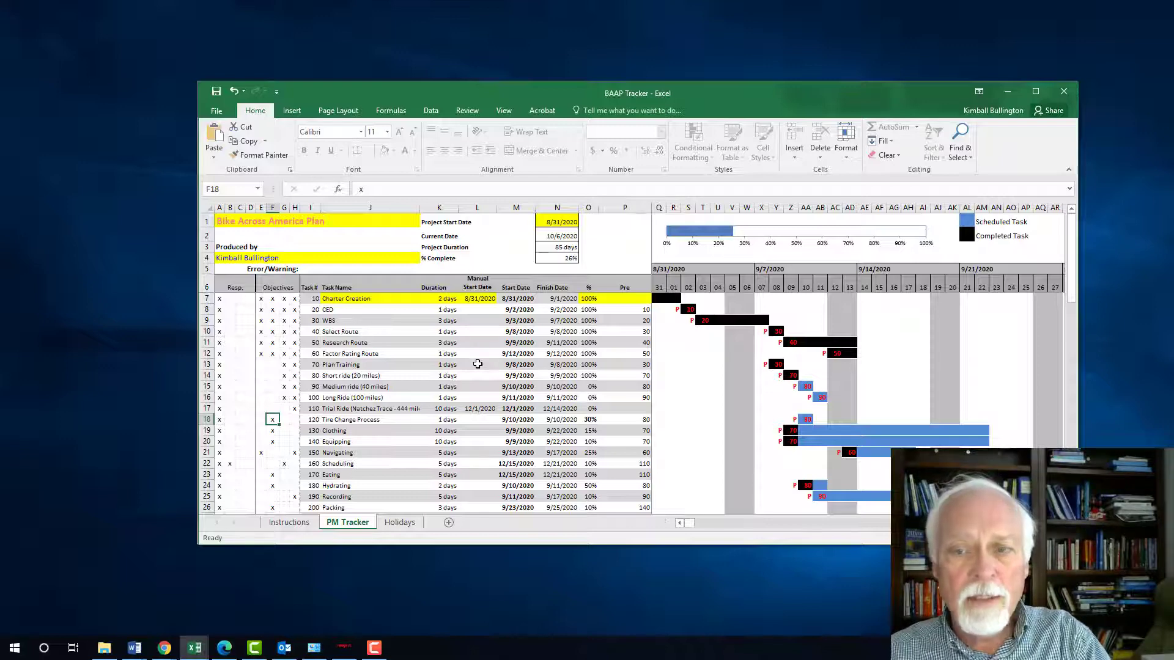
scroll(477, 364, down, 1)
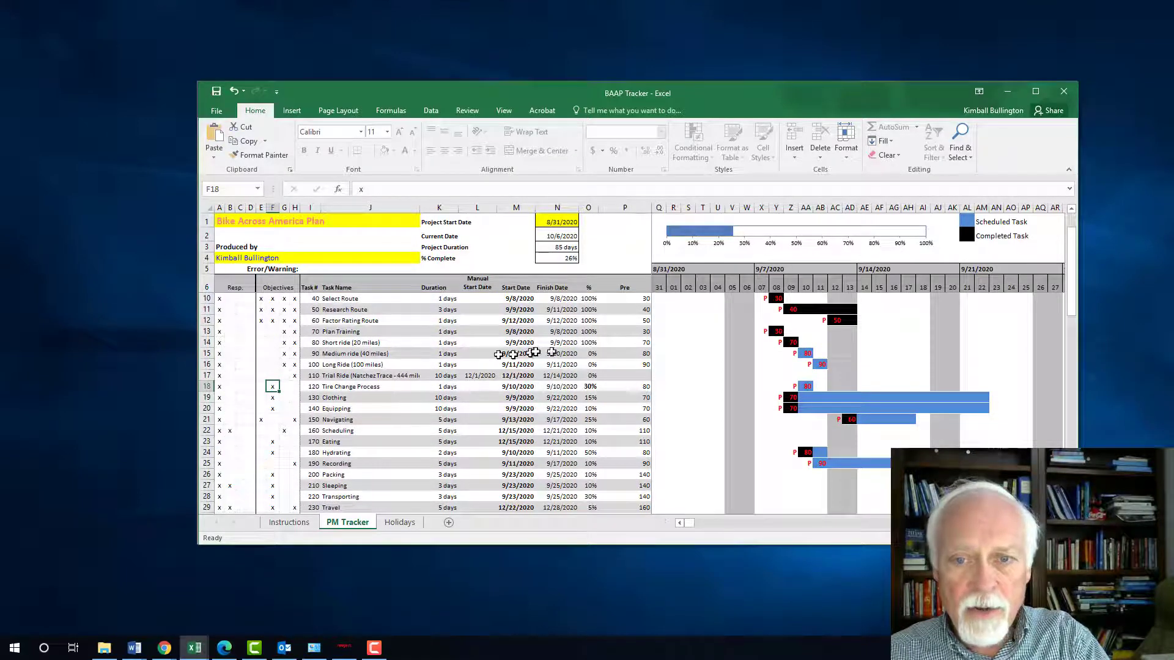
scroll(537, 361, up, 1)
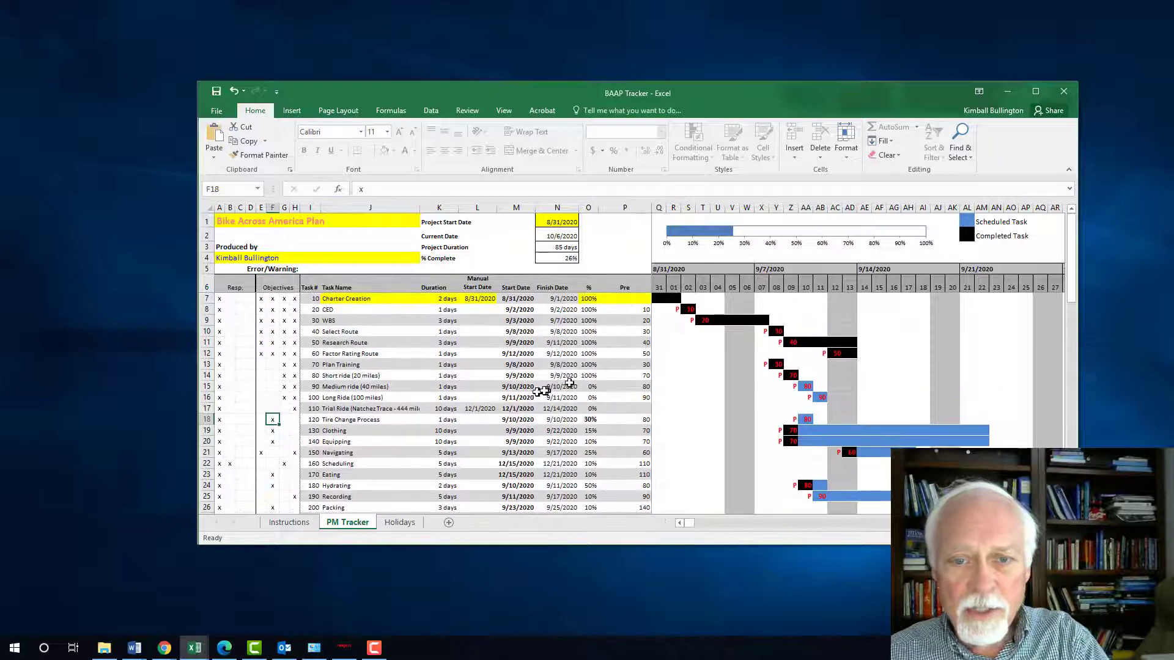
Step: Clear the predecessor of the Medium ride (40 miles) task and re-enter it as 80
click(645, 387)
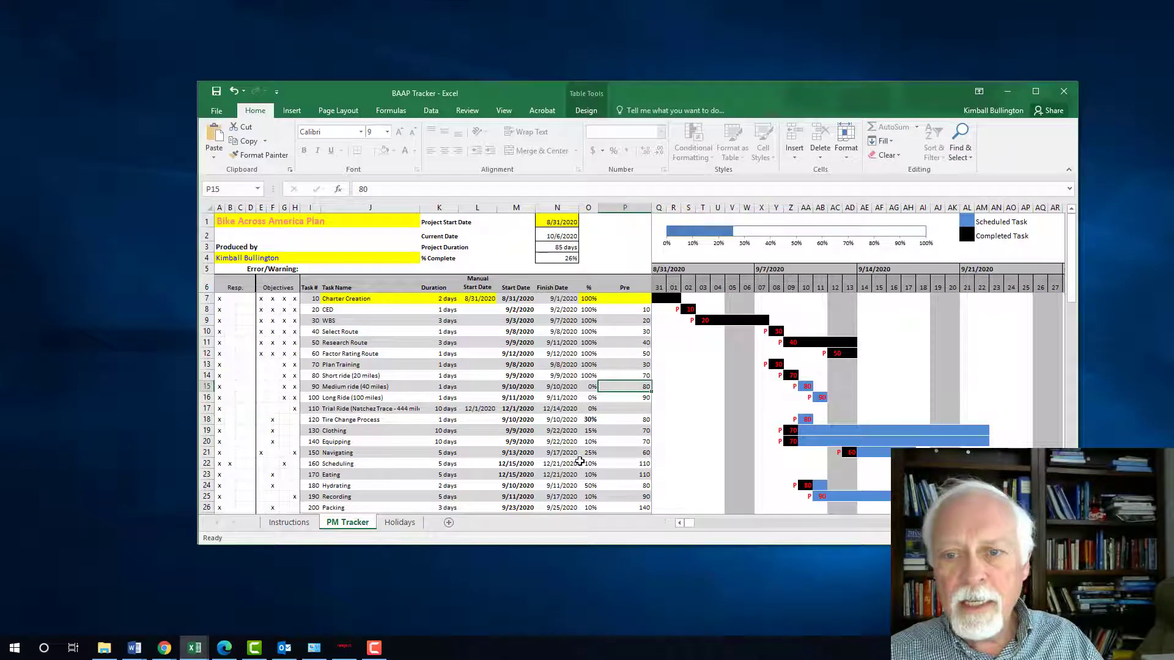
key(Delete)
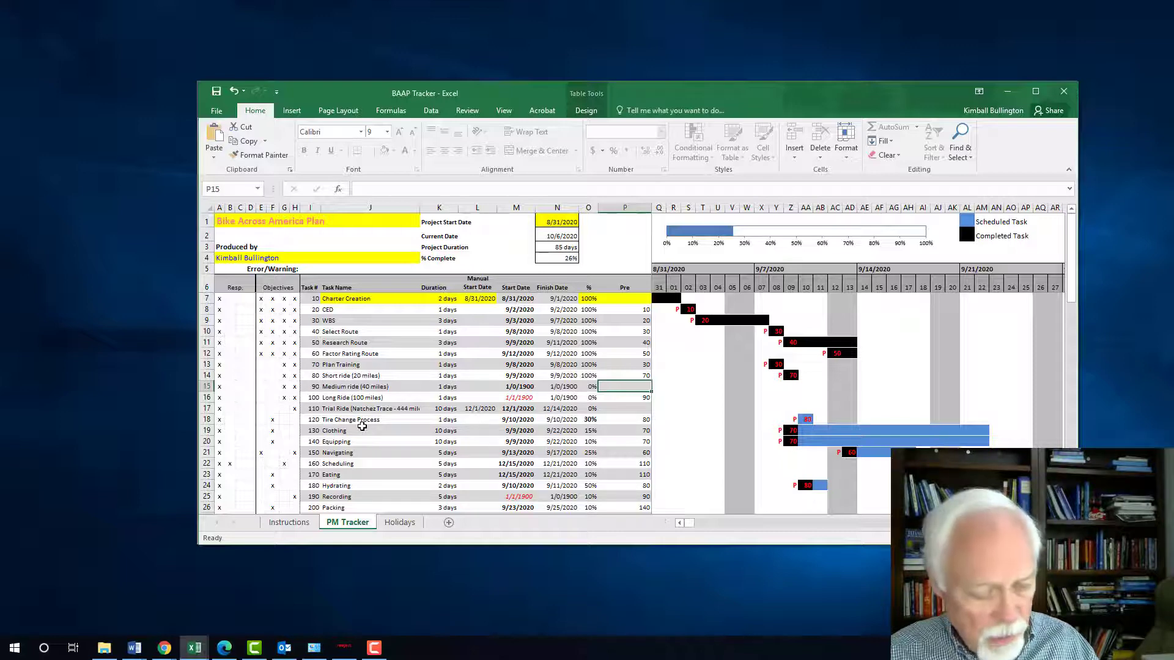
text(80)
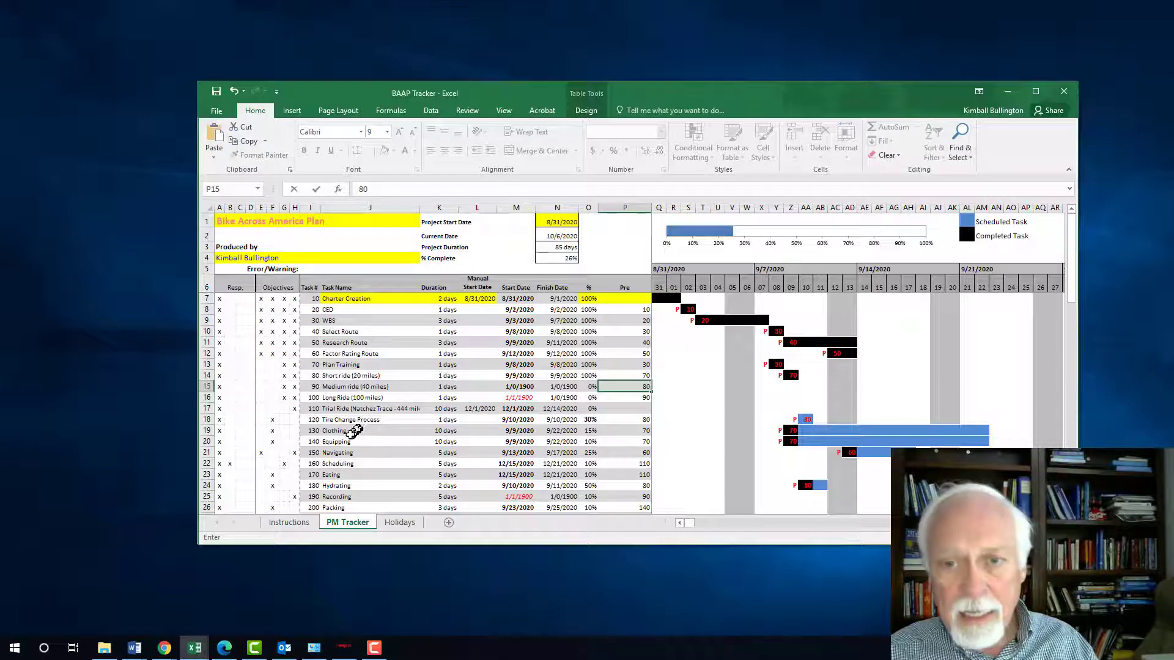
key(ctrl+Return)
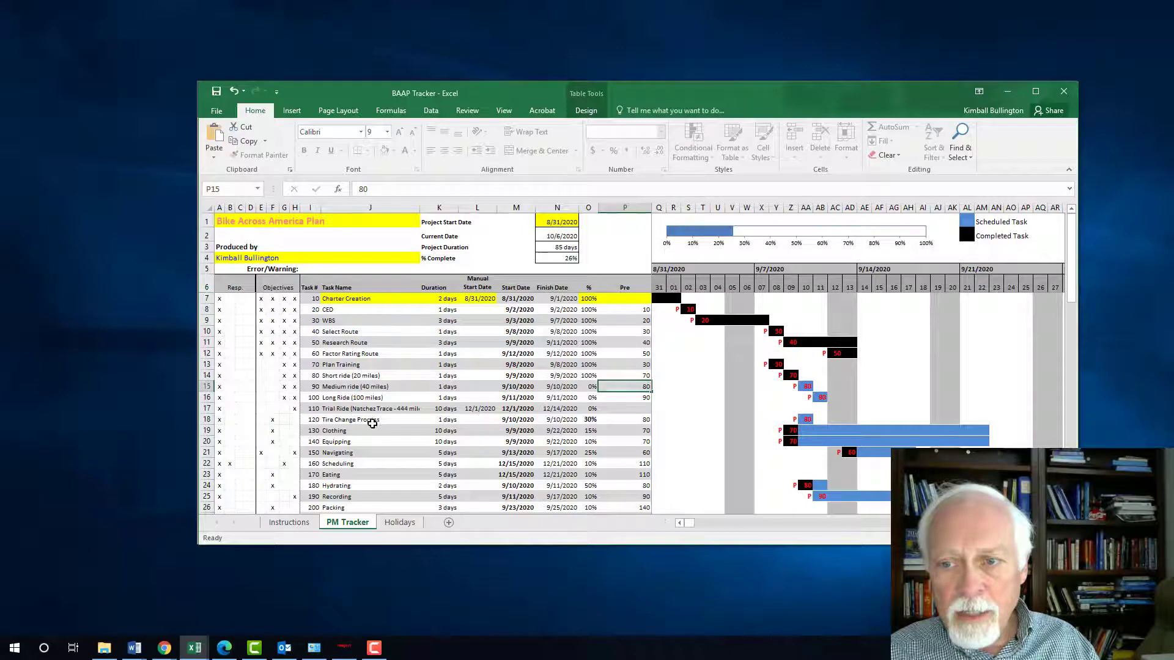
key(Down)
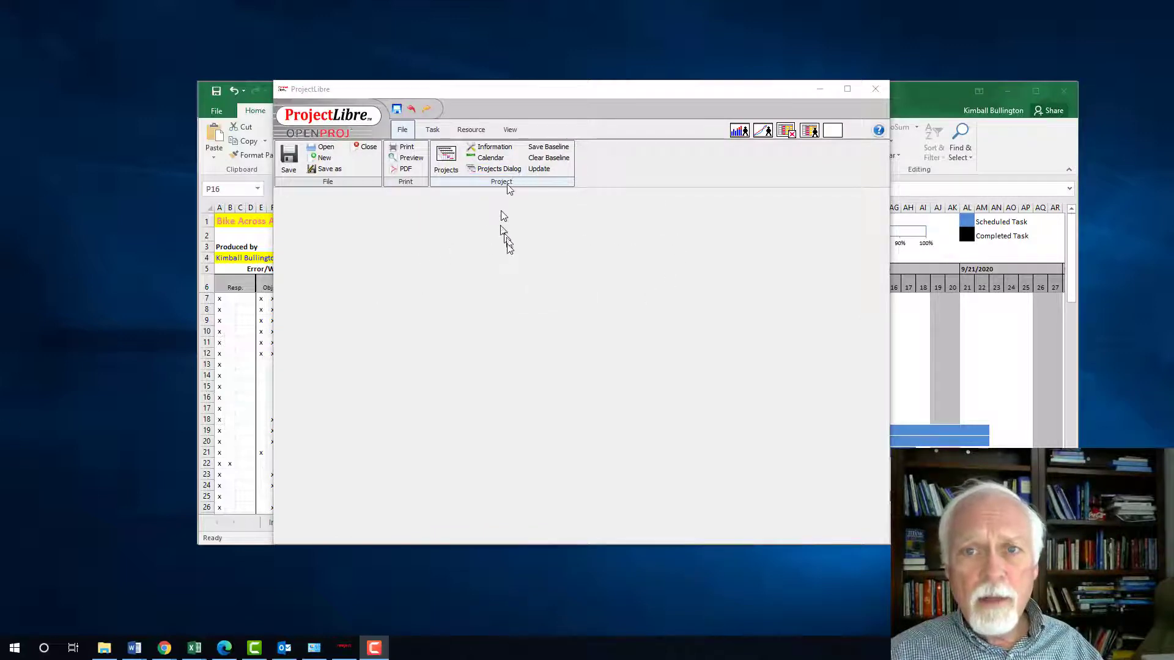
Step: In ProjectLibre, start a new project named "Bike Across America Plan" and enter the manager's initials
click(326, 161)
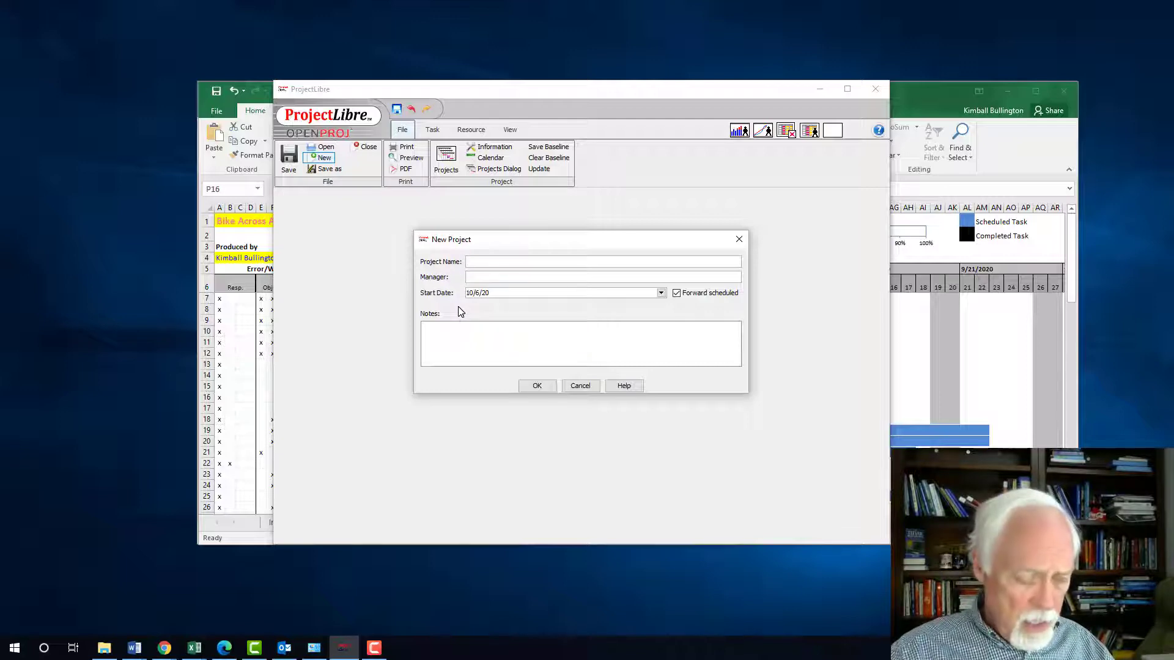
text(Bike )
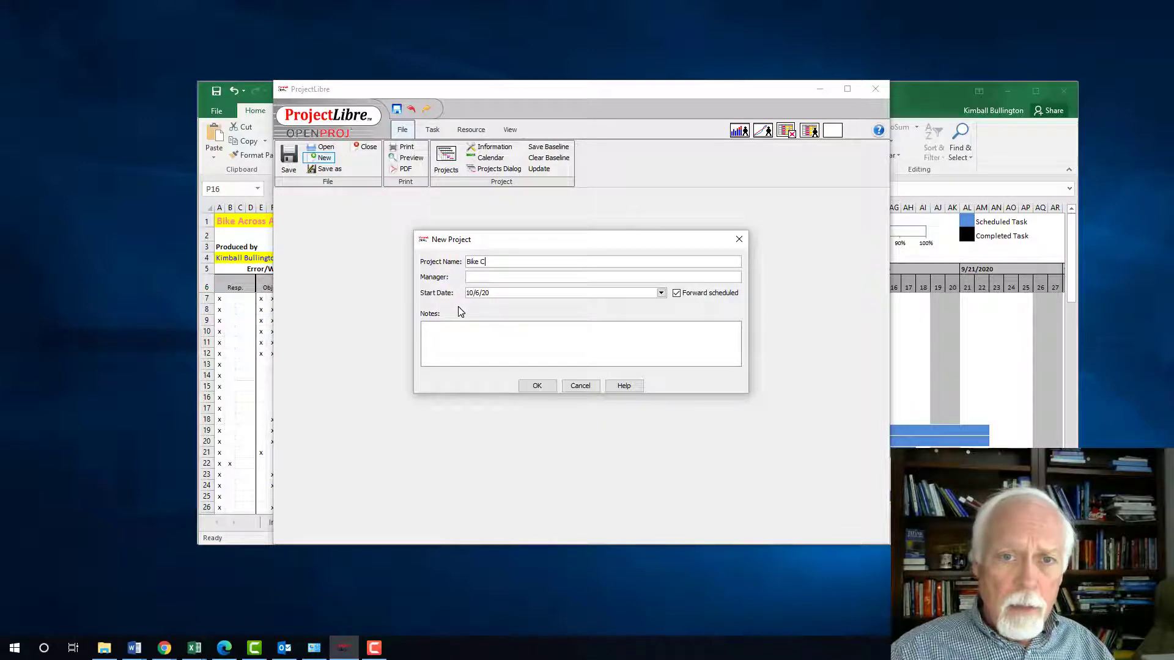
text(Across )
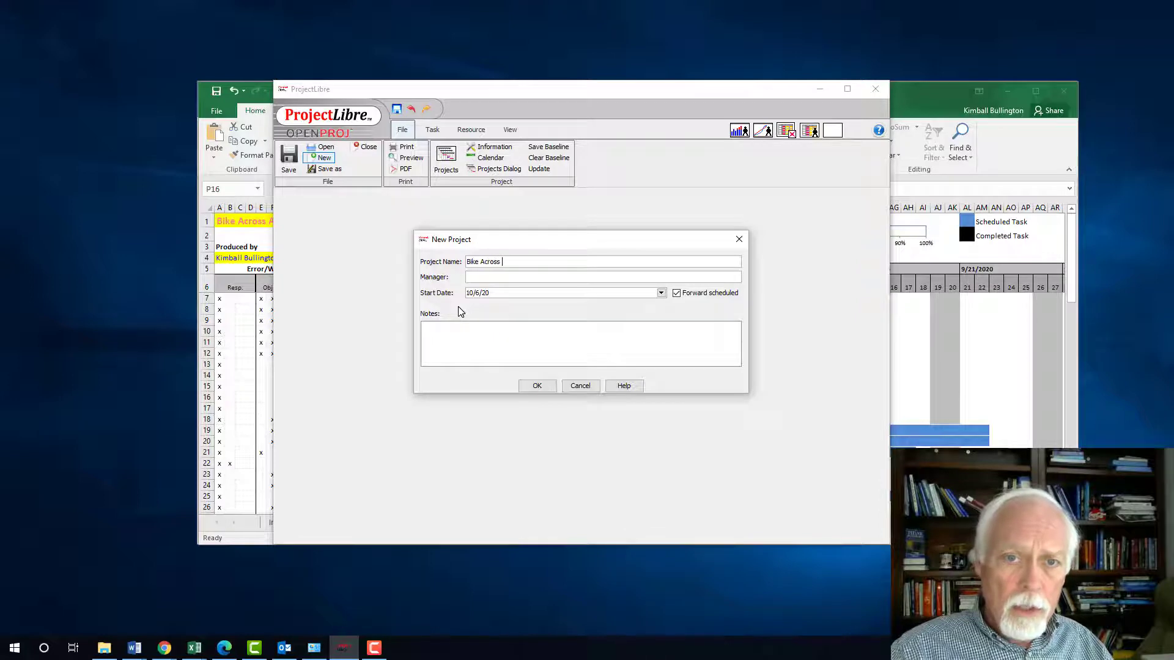
text(America Plan)
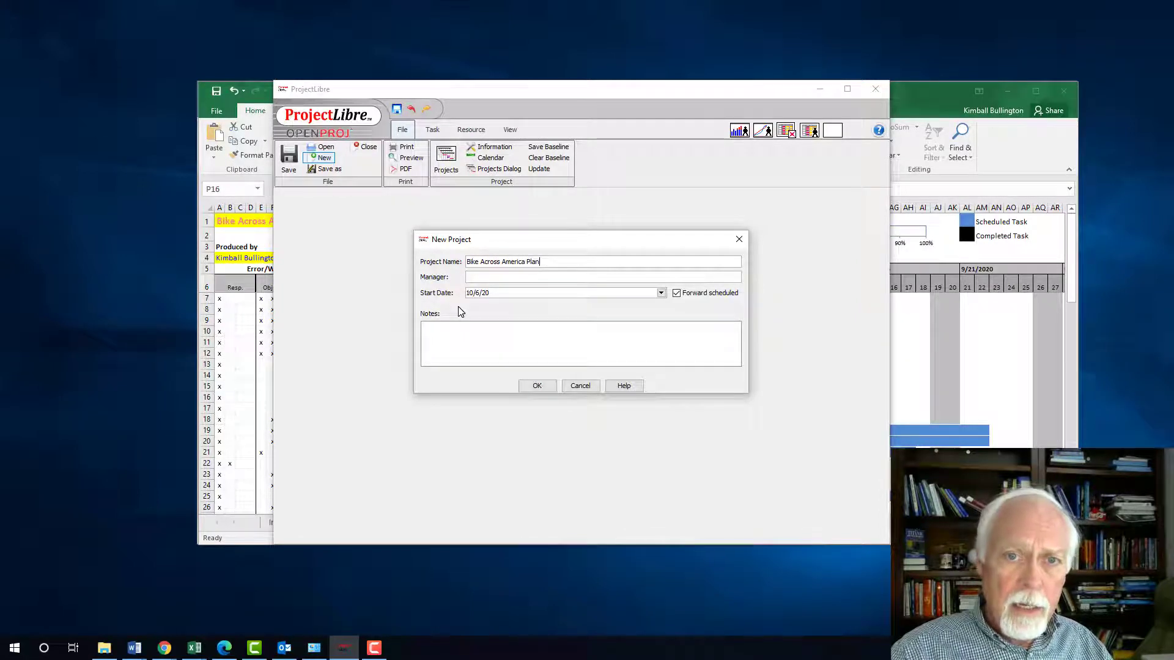
click(490, 277)
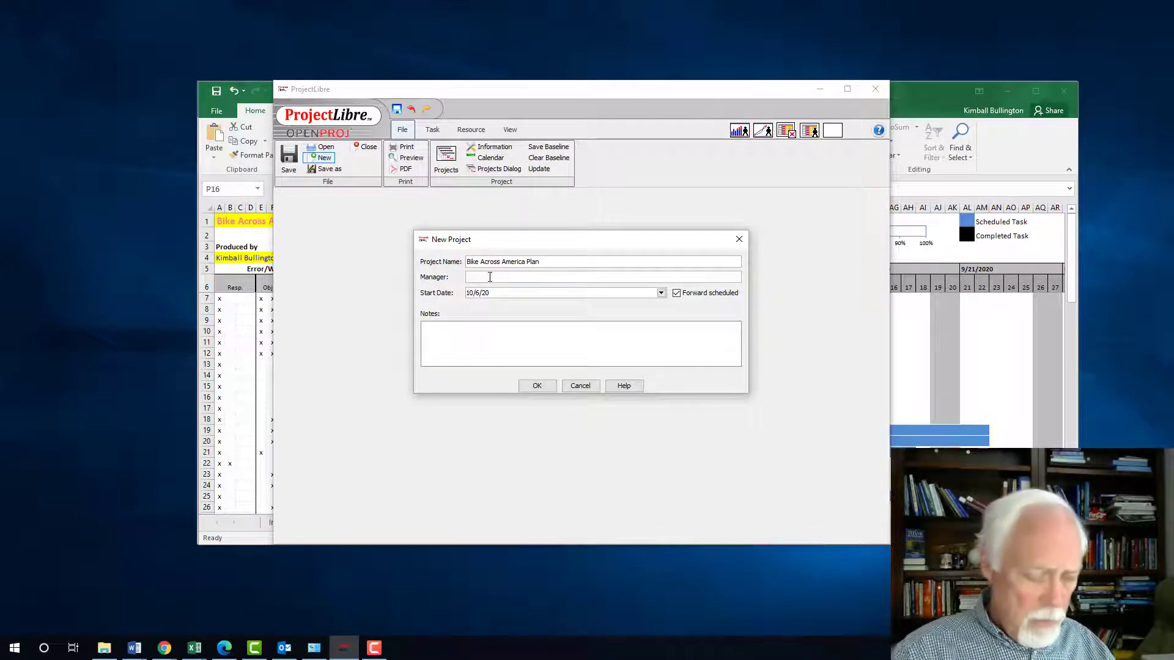
text(KEB)
Step: Set the new project's start date to 08/31/2020
drag(493, 292, 461, 294)
click(510, 293)
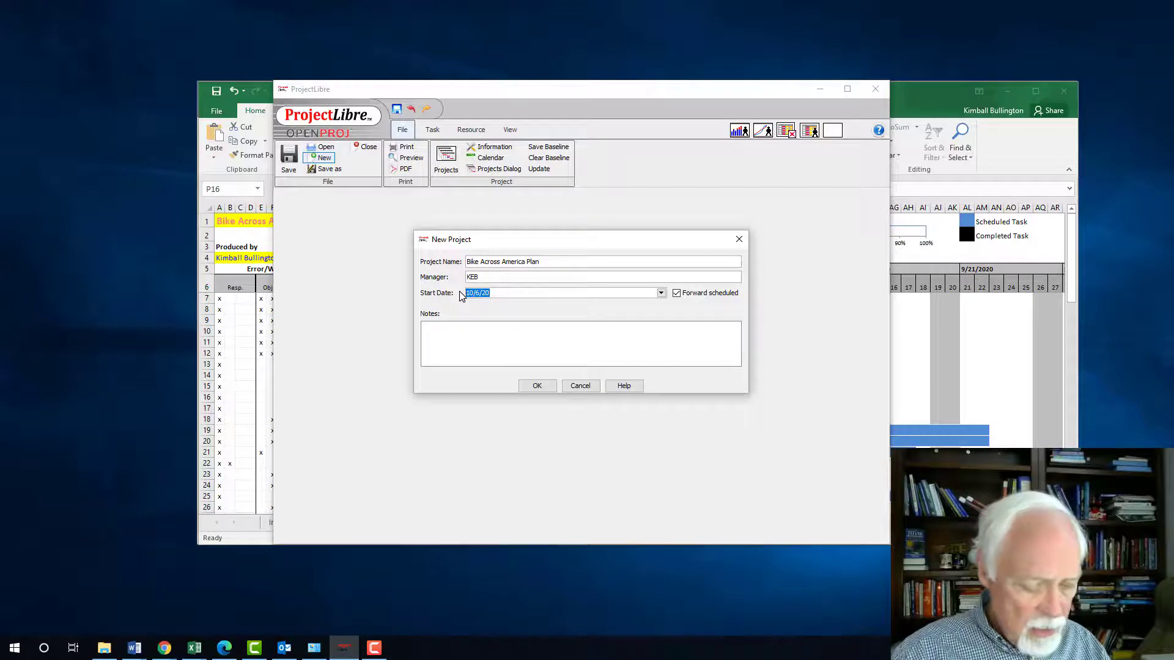
text(08)
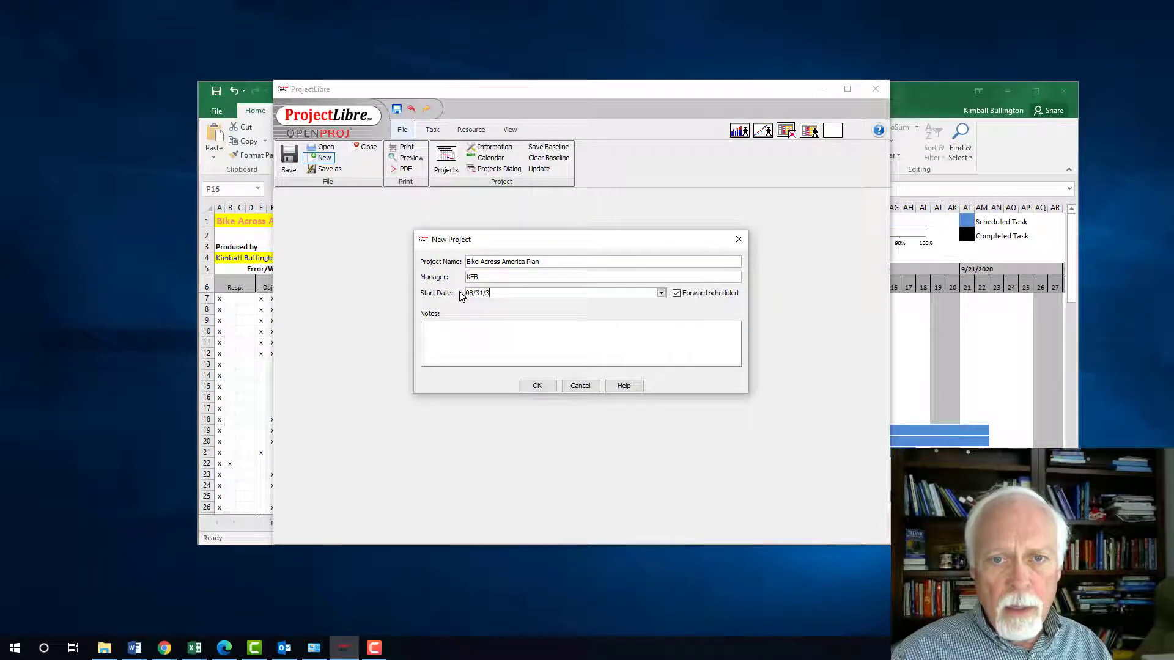
text(/31/2020)
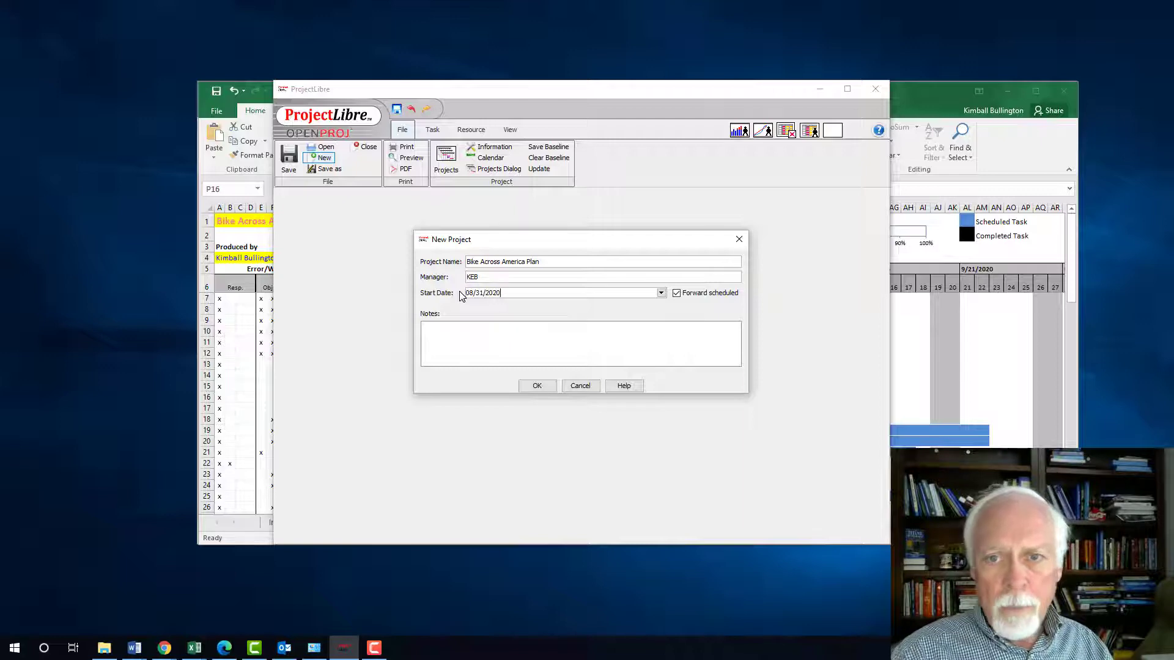
Step: Add the note "Project plan for planning and deciding on a bike trip across America" and create the project
click(455, 339)
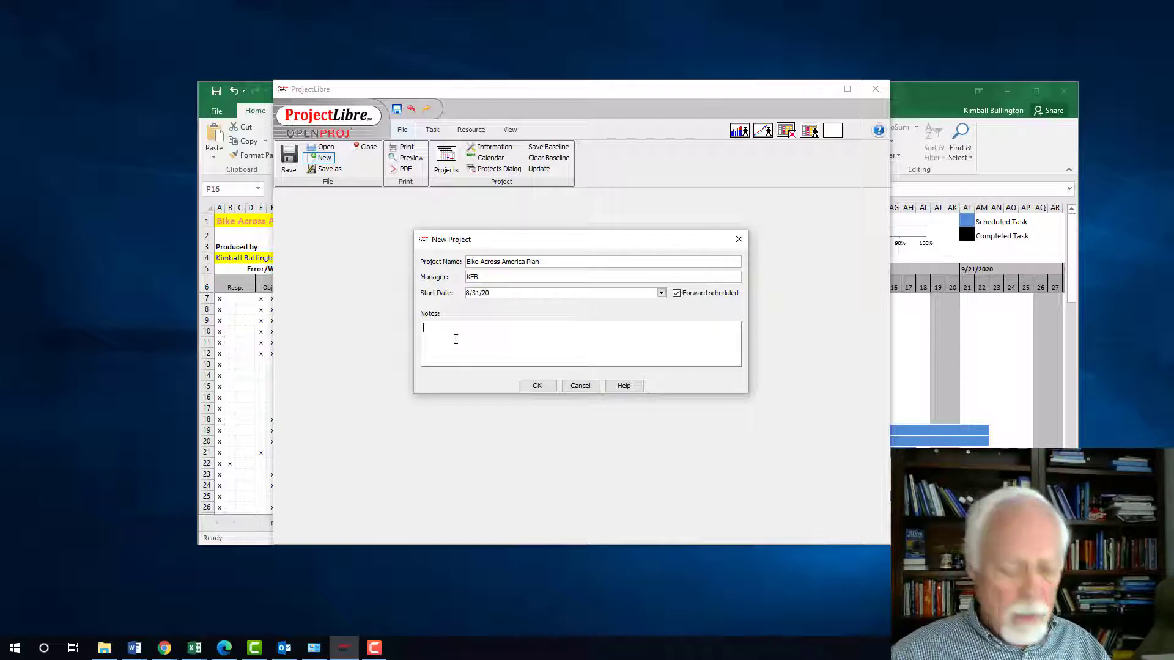
text(Project pl)
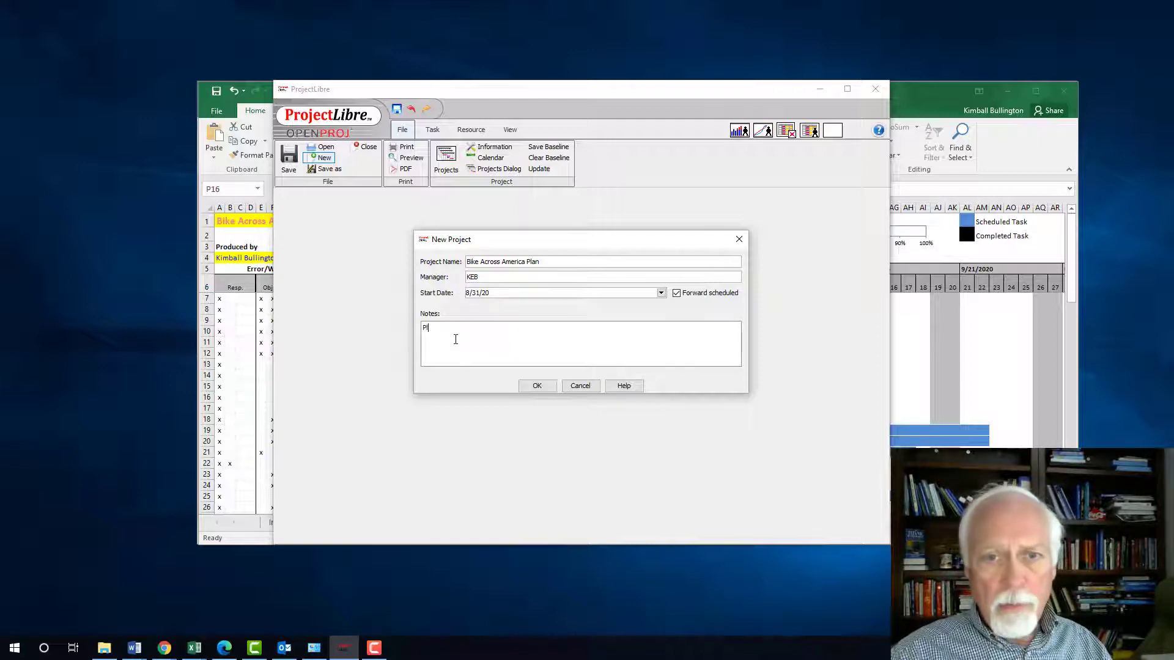
text(an for)
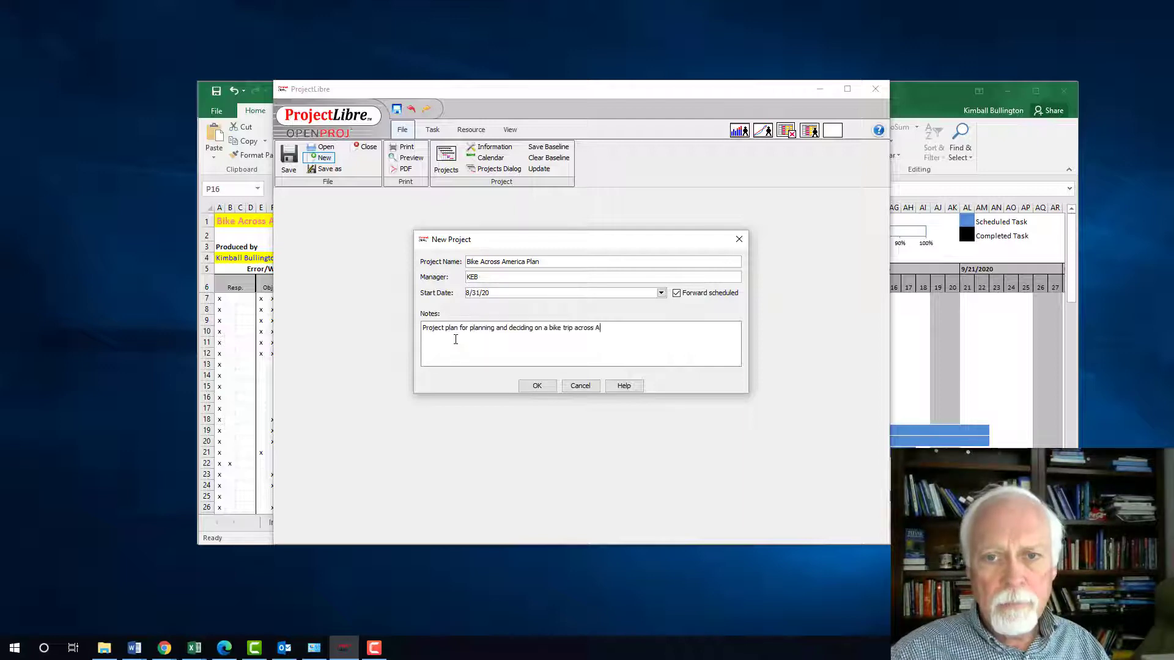
text(America)
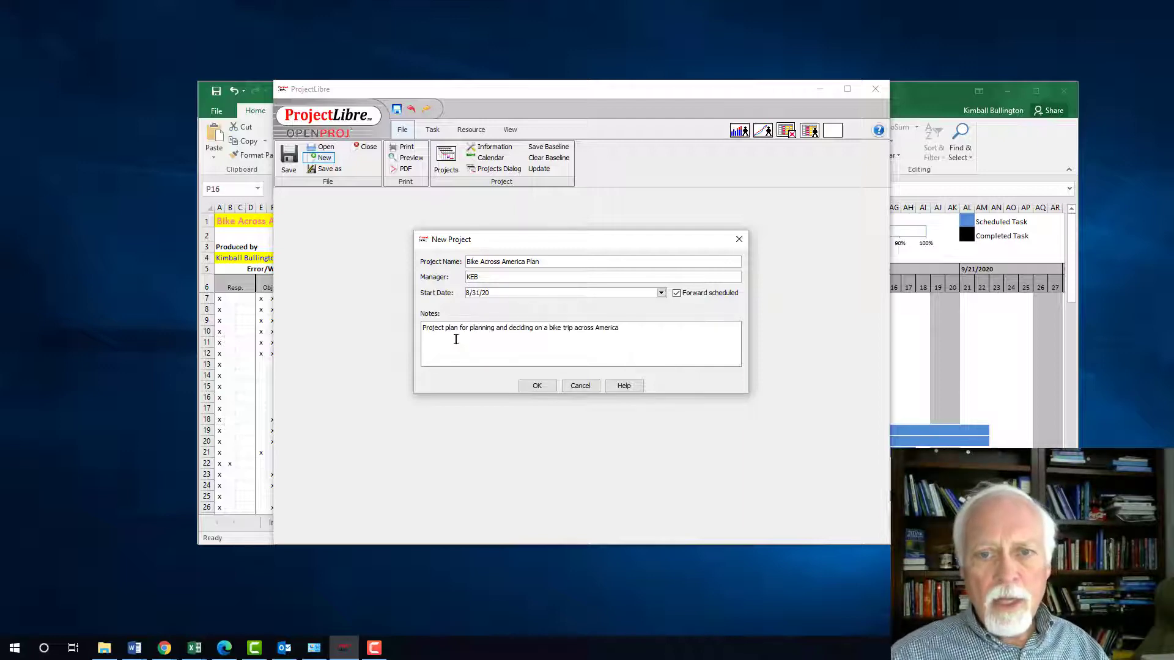
click(548, 386)
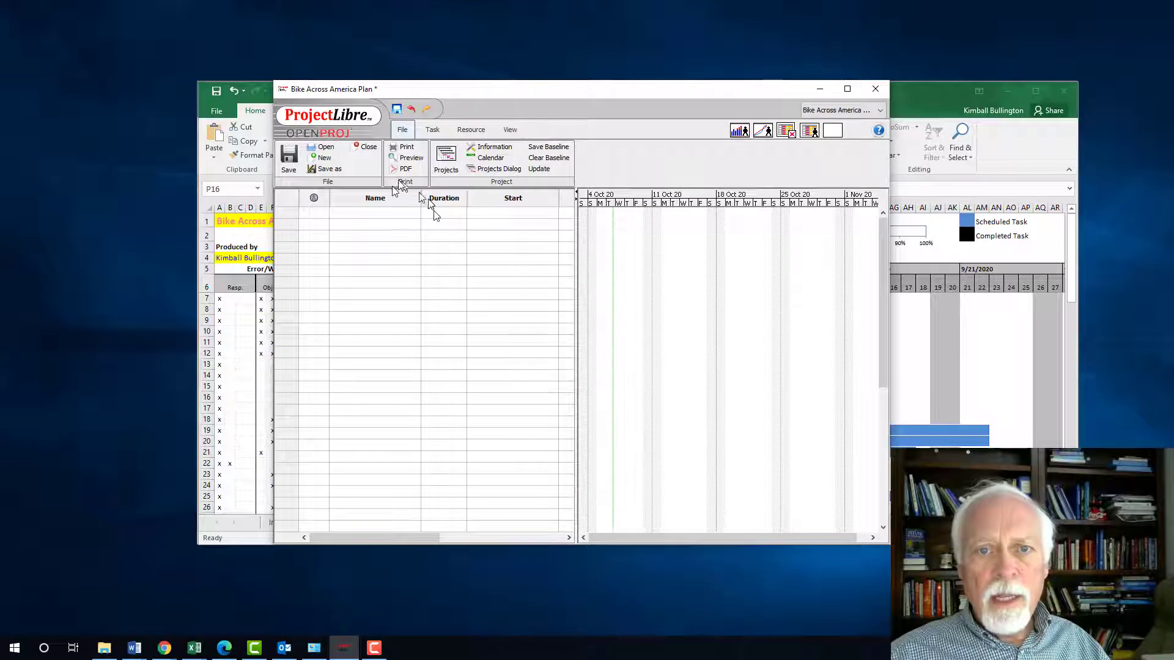
Step: Add a first task named "Choose Route" with a duration of 5 days and select the name cell below it
click(372, 213)
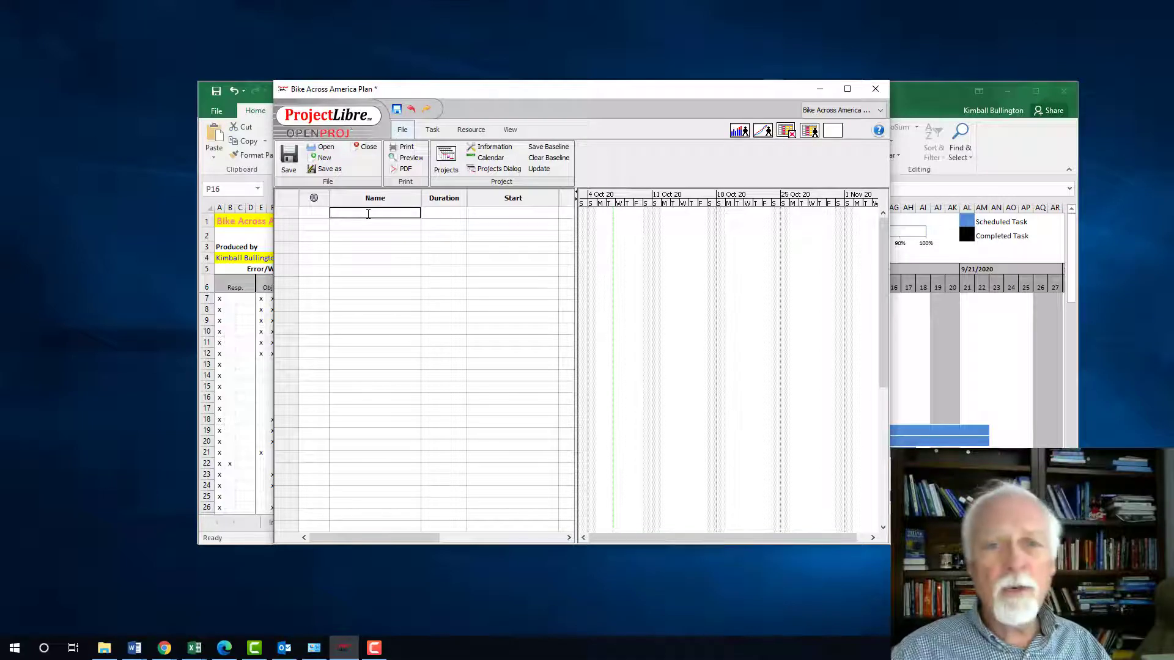
text(Cho)
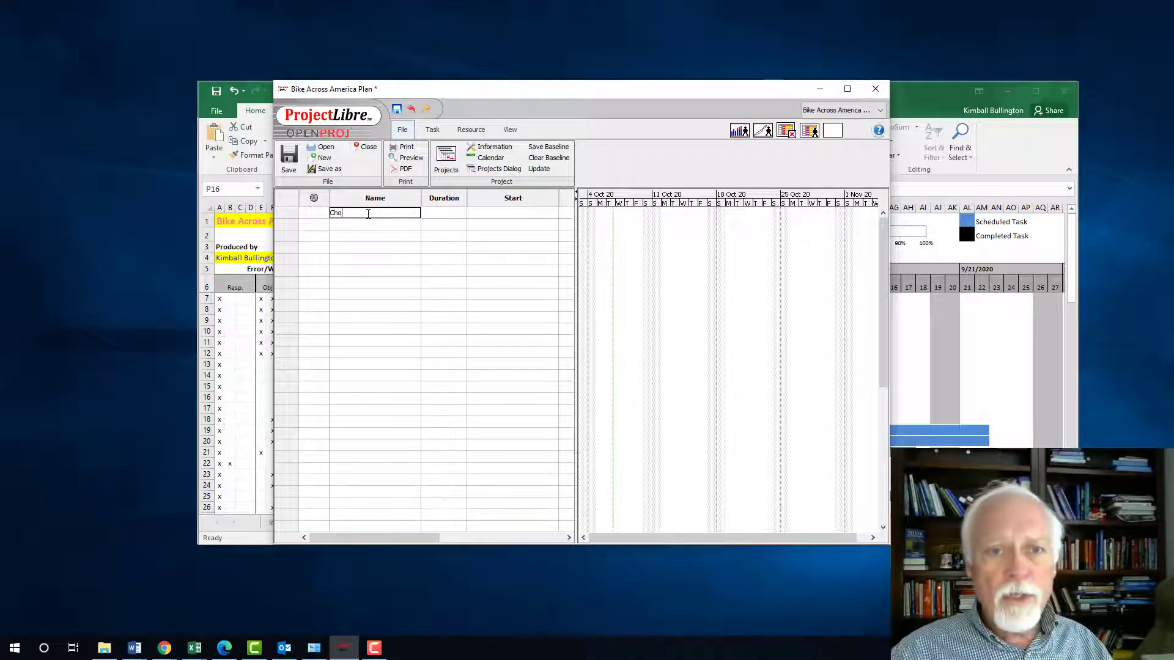
text(ose Route)
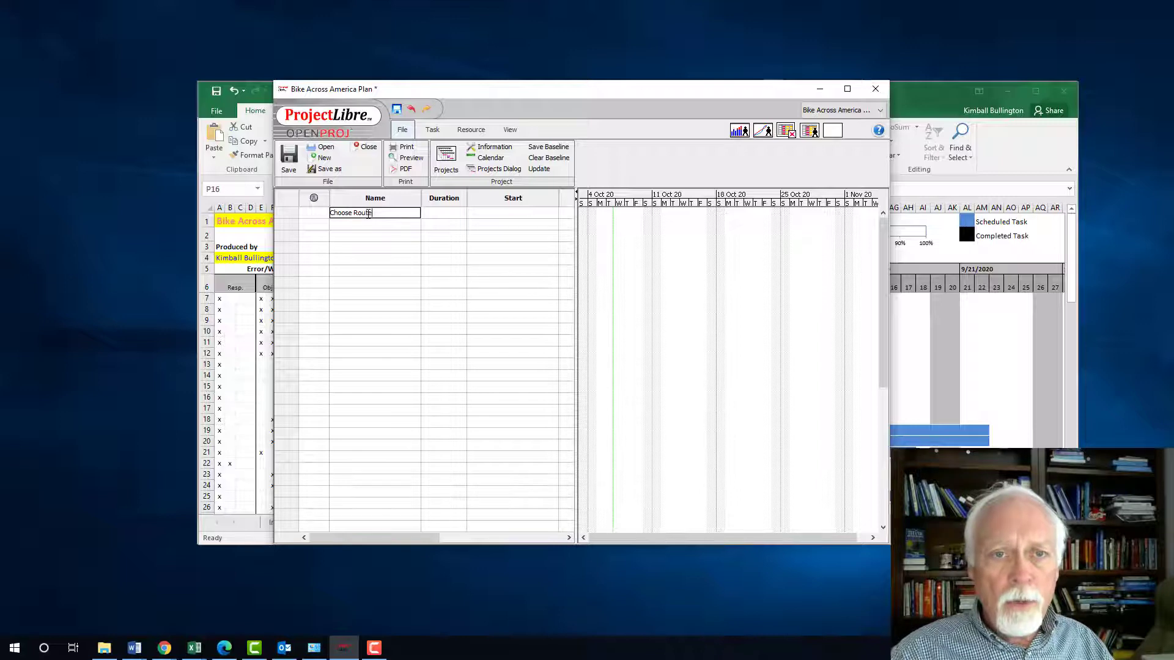
key(Tab)
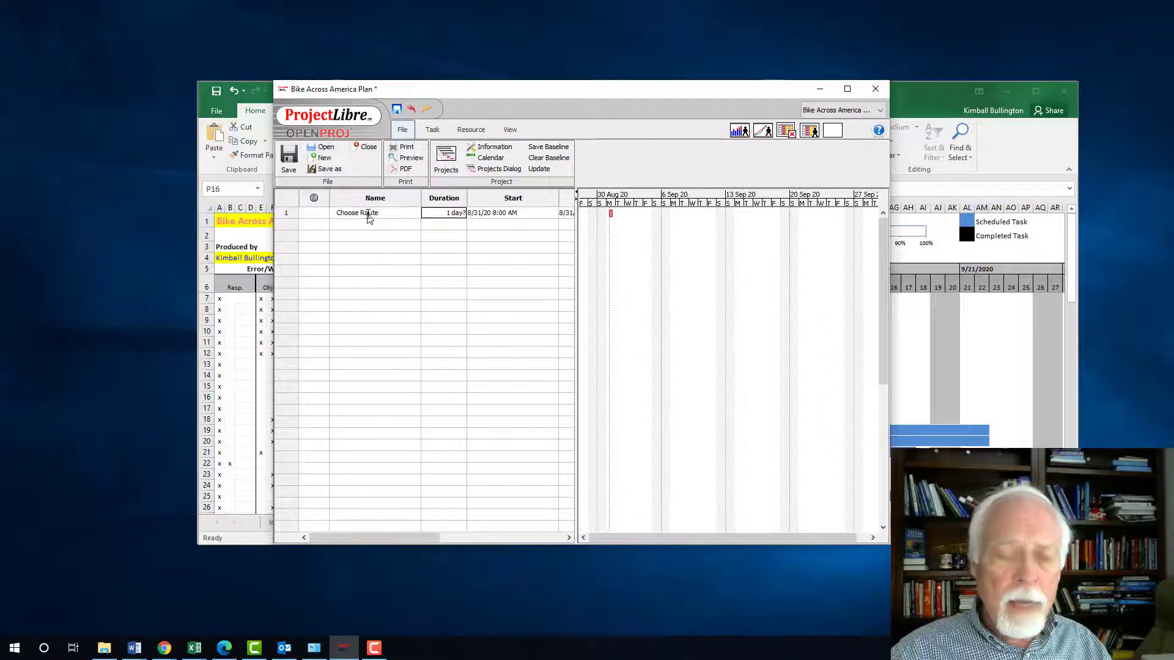
text(5)
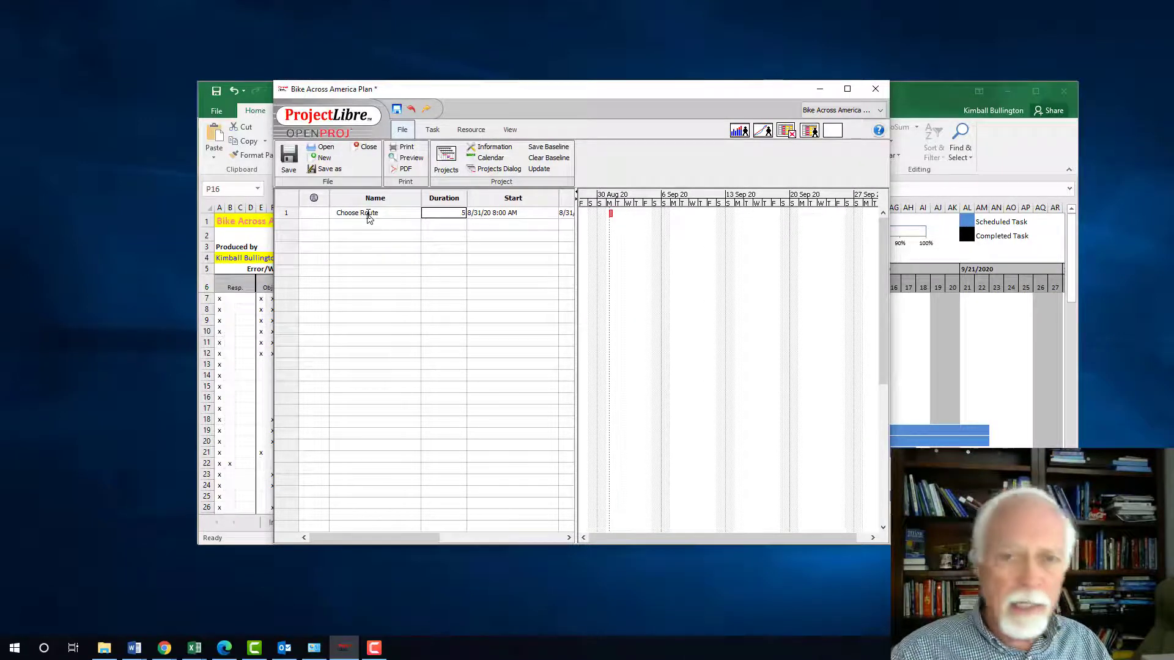
key(Return)
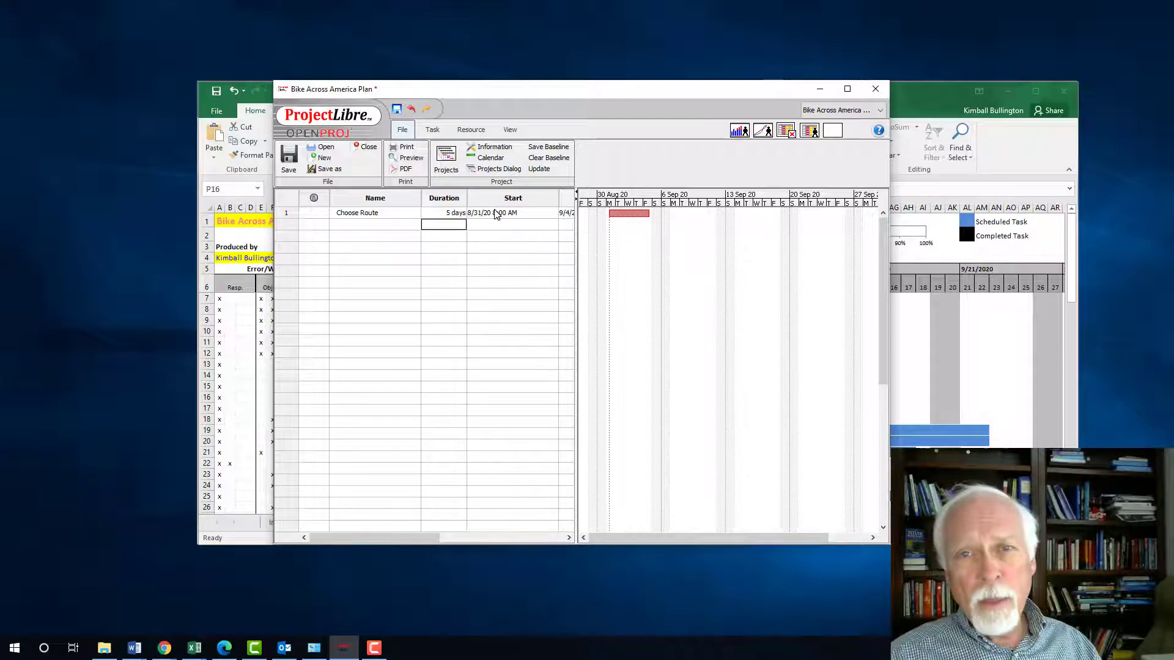
click(371, 224)
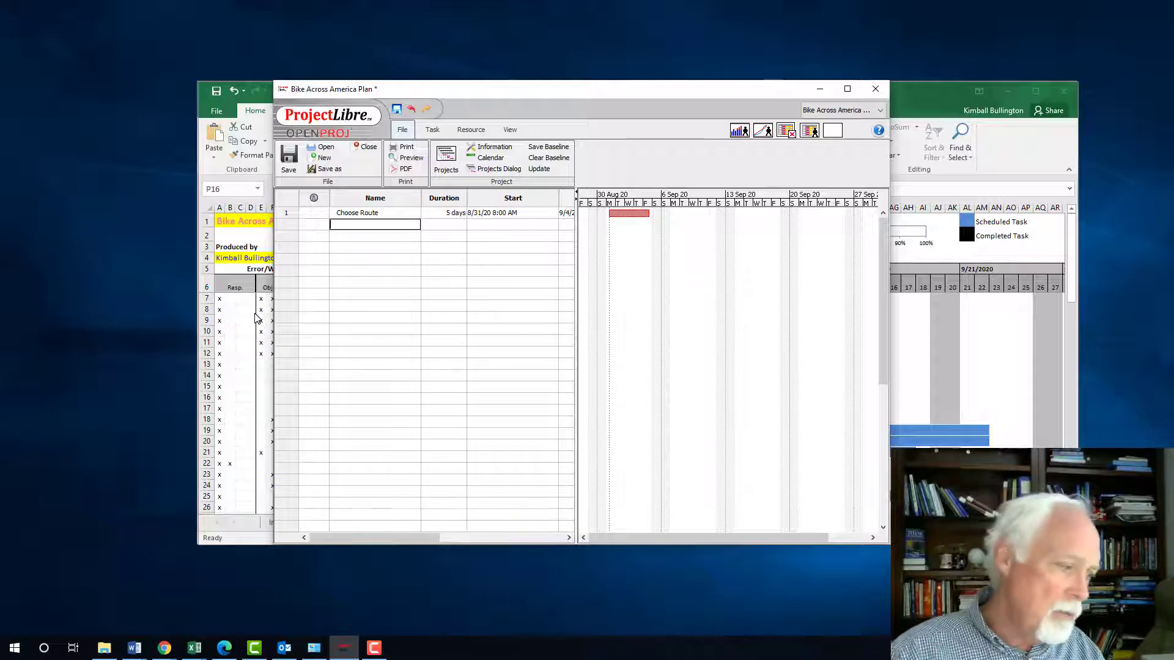
Step: Add a second task named "Identify alternatives" below Choose Route with a duration of 1 day
text(entify )
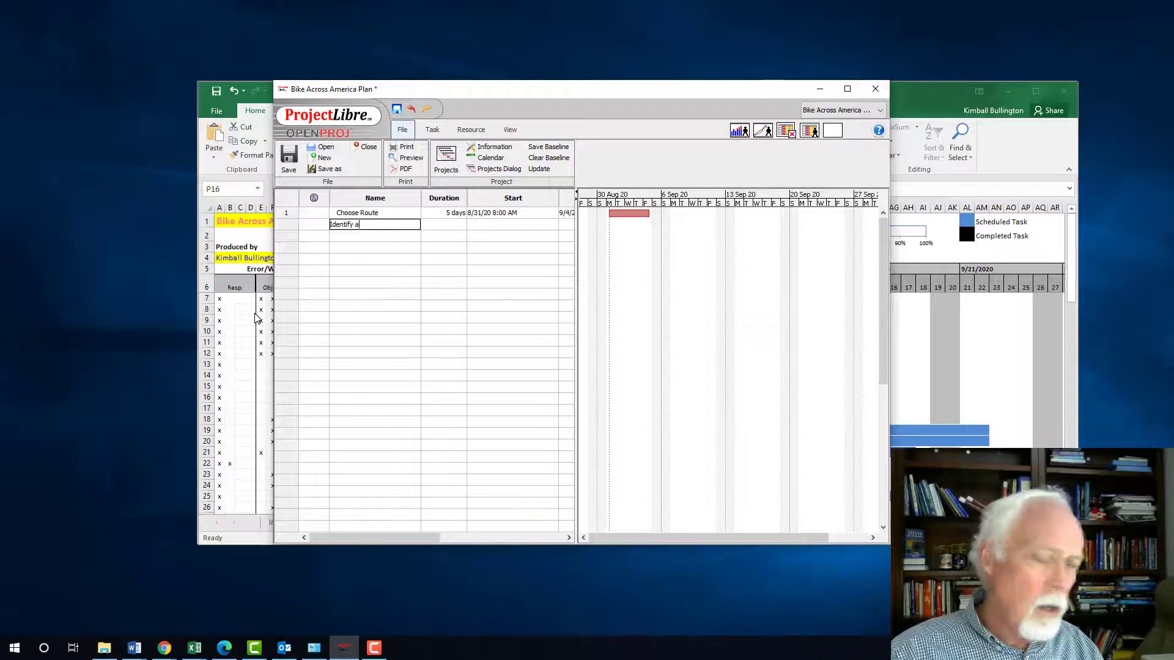
text(alternatives)
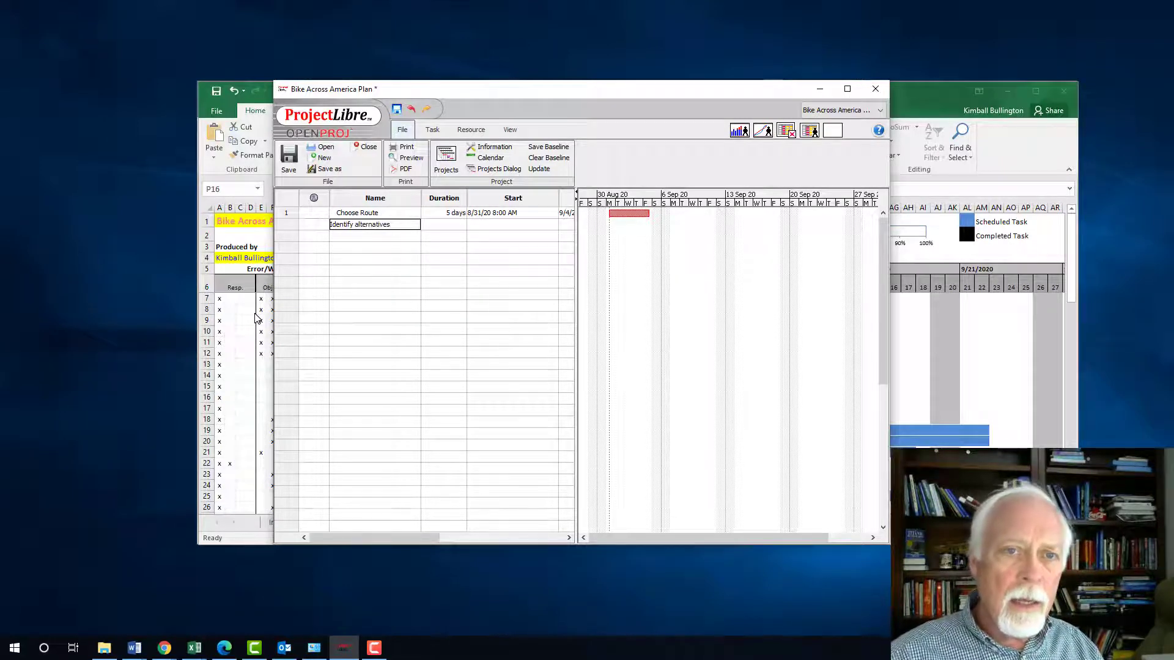
click(459, 226)
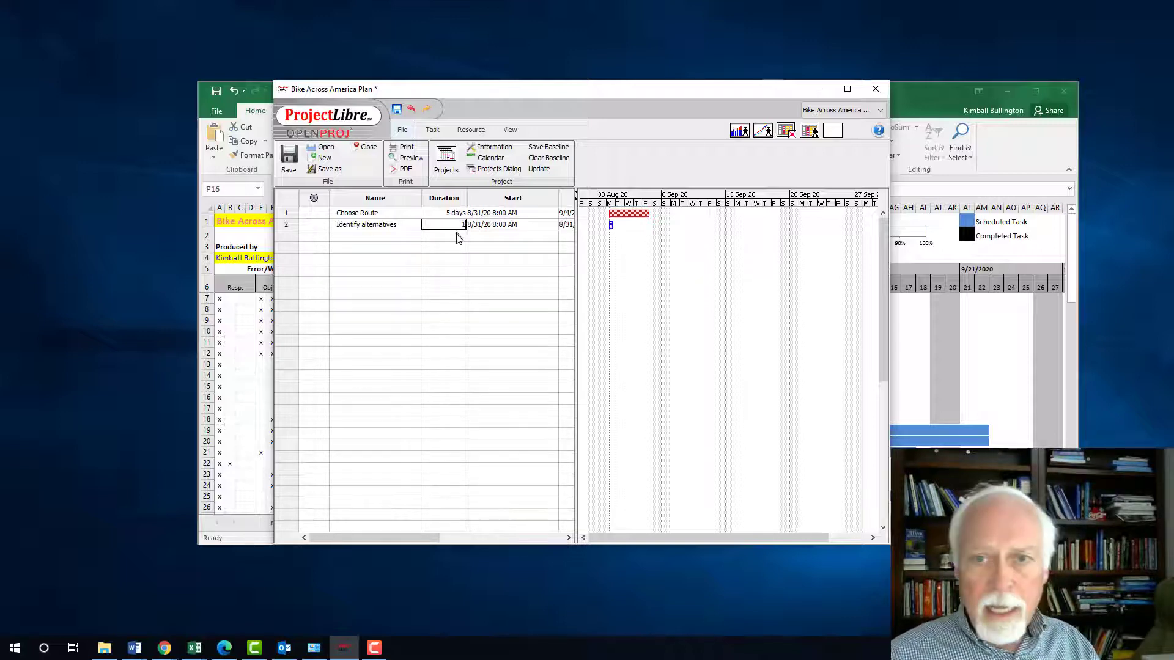
click(523, 248)
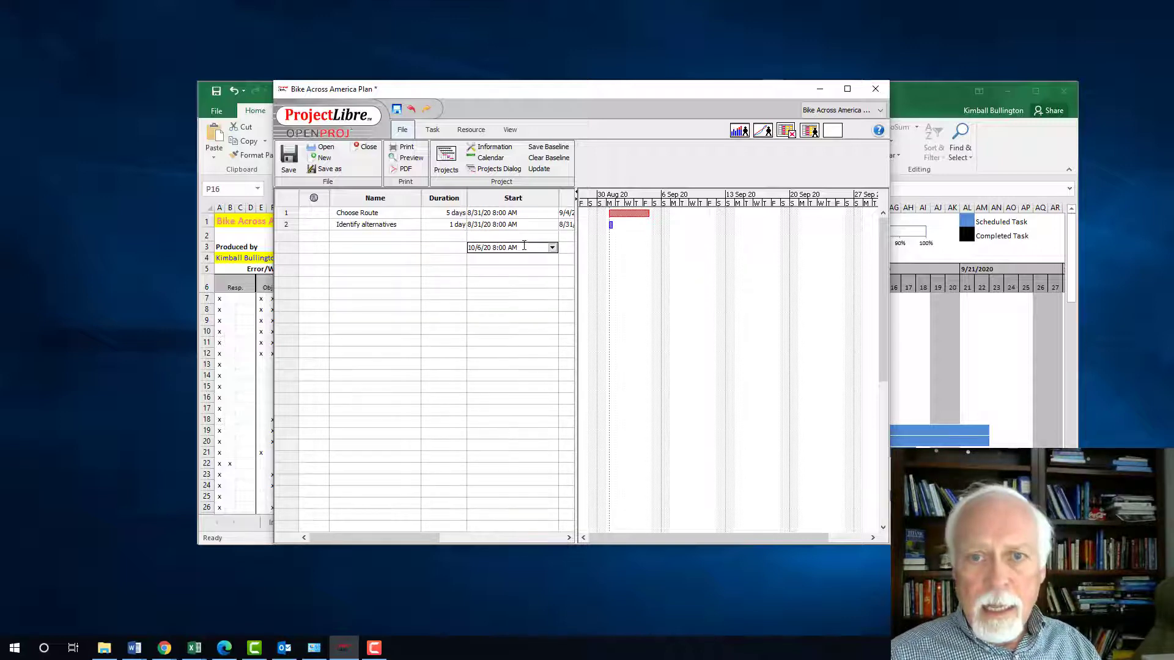
Step: Indent the Identify alternatives task so that it becomes a subtask of Choose Route
click(381, 224)
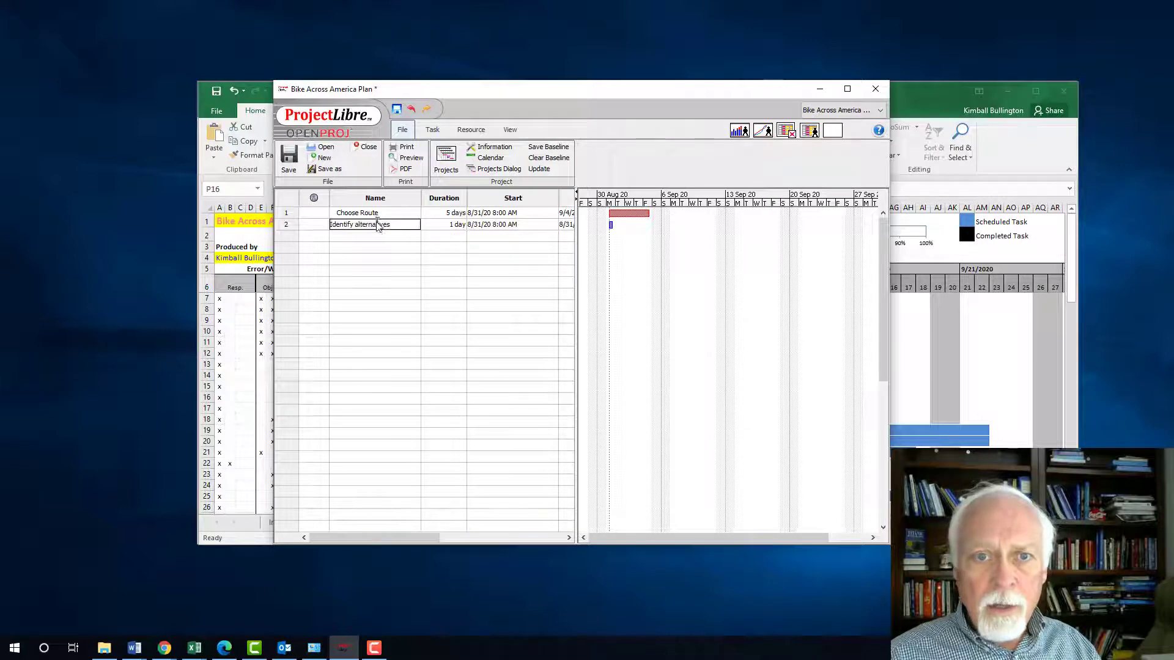
click(289, 228)
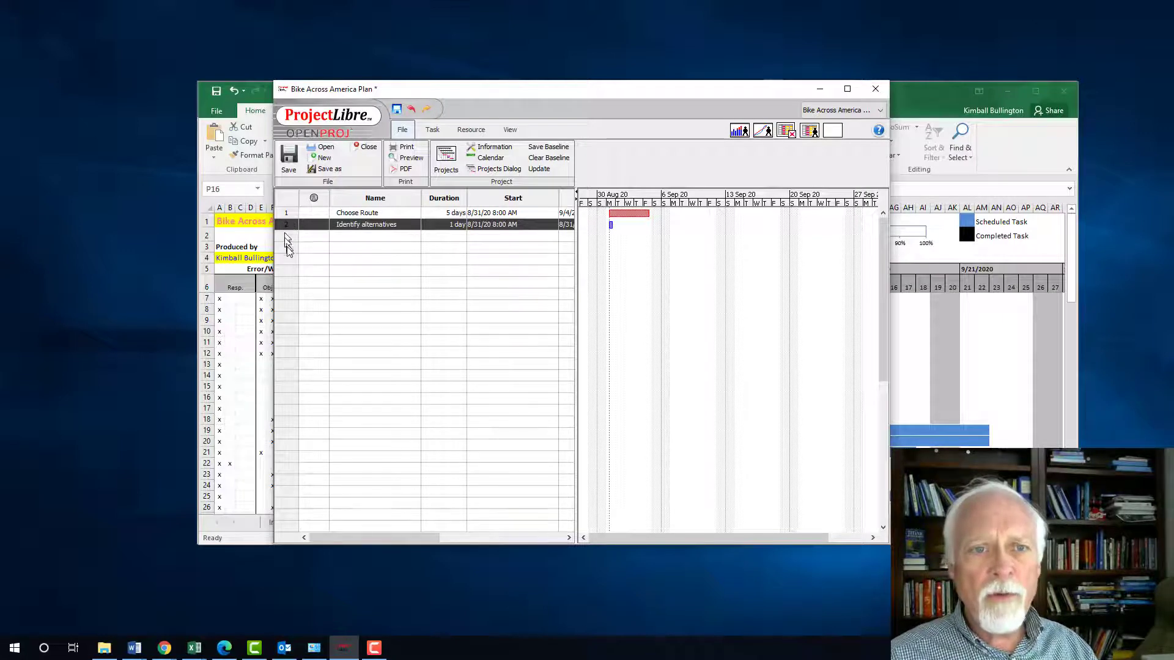
click(287, 246)
click(285, 226)
right_click(284, 227)
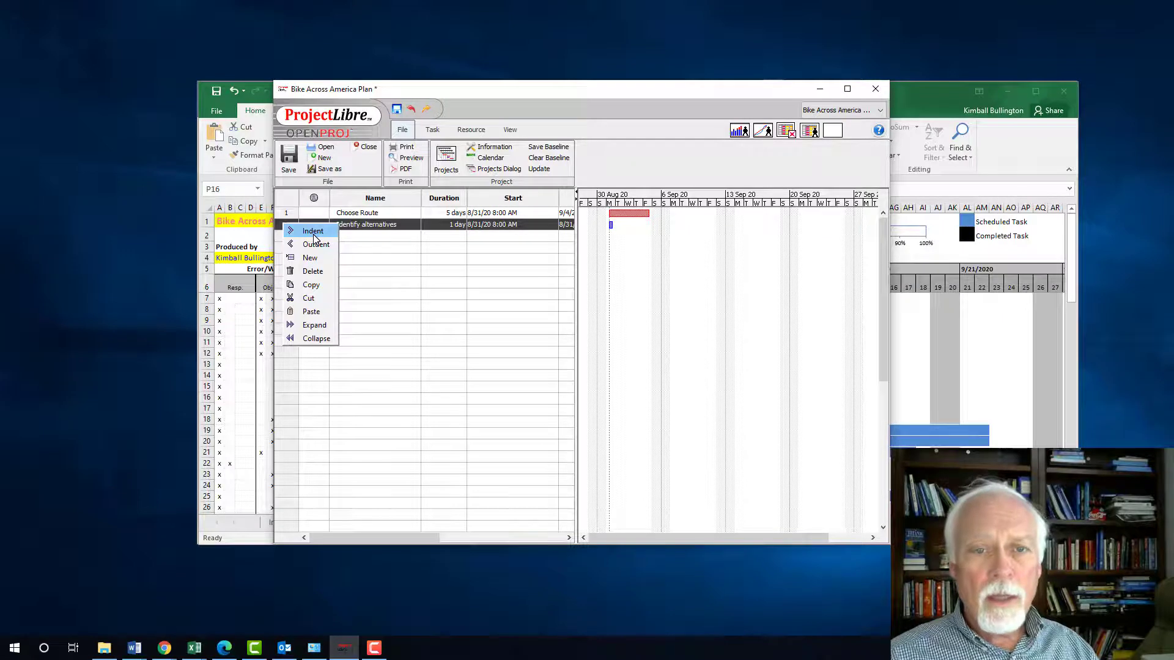
click(313, 231)
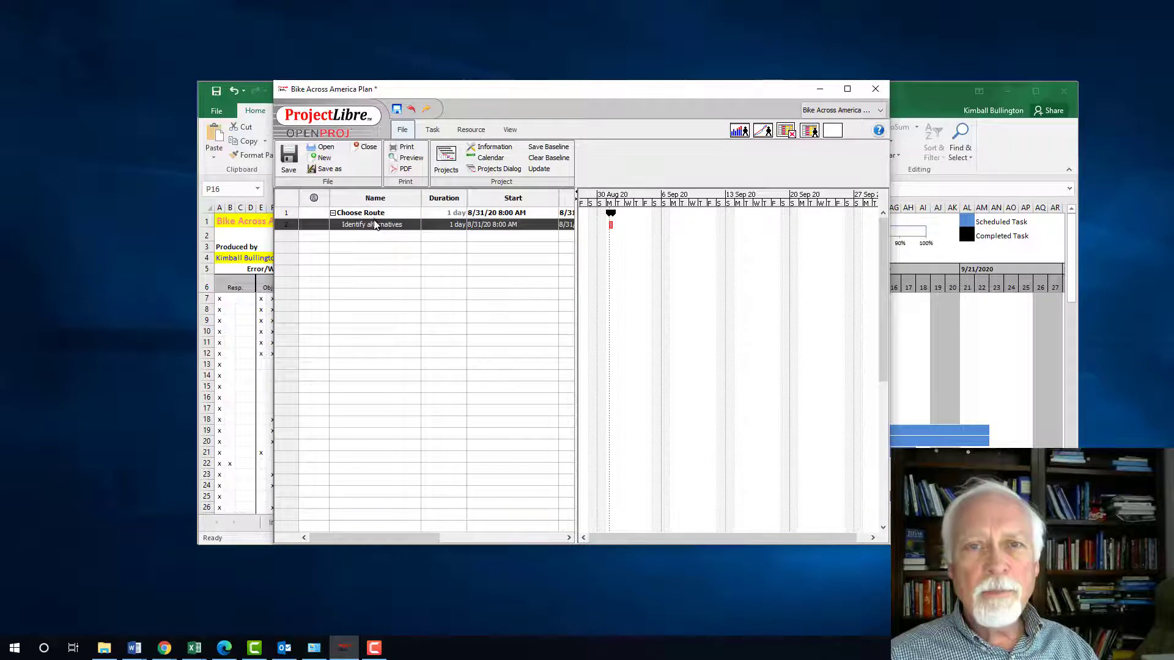
Step: Add a subtask named "Establish criteria and weights" below Identify alternatives
click(372, 237)
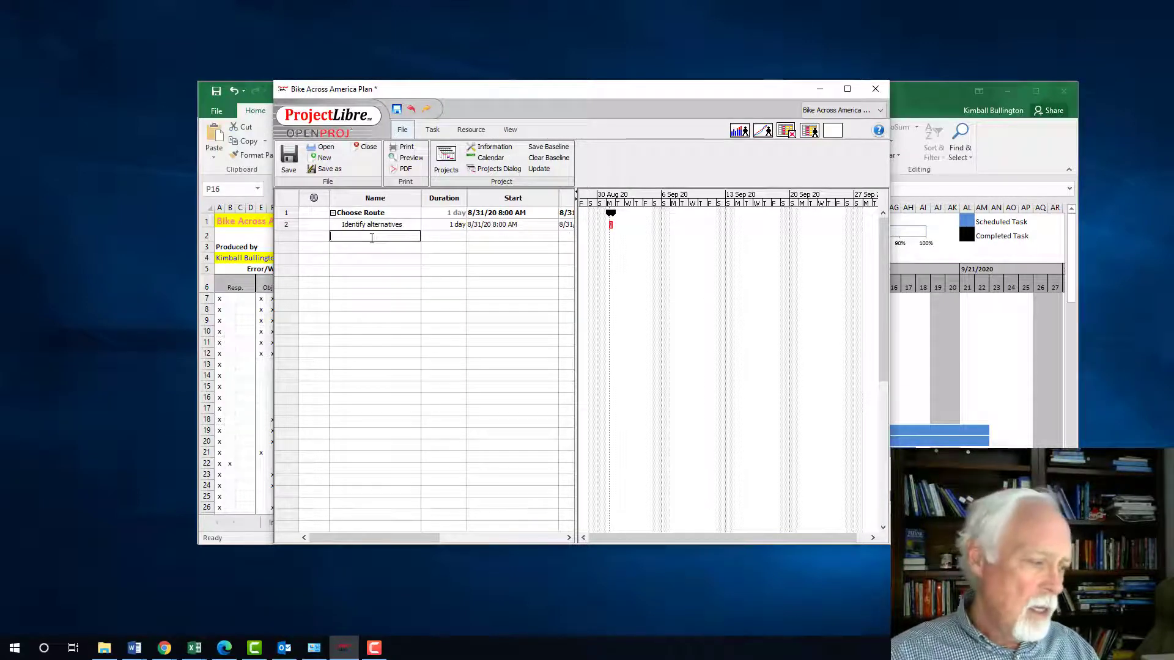
text(Establ)
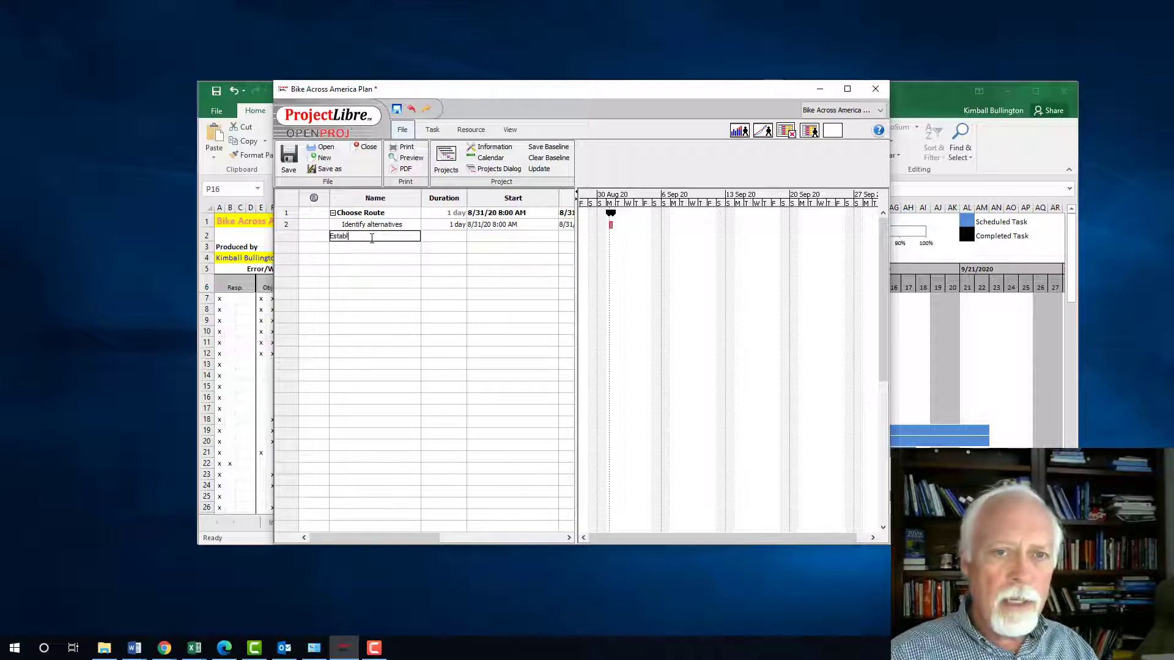
text(ish)
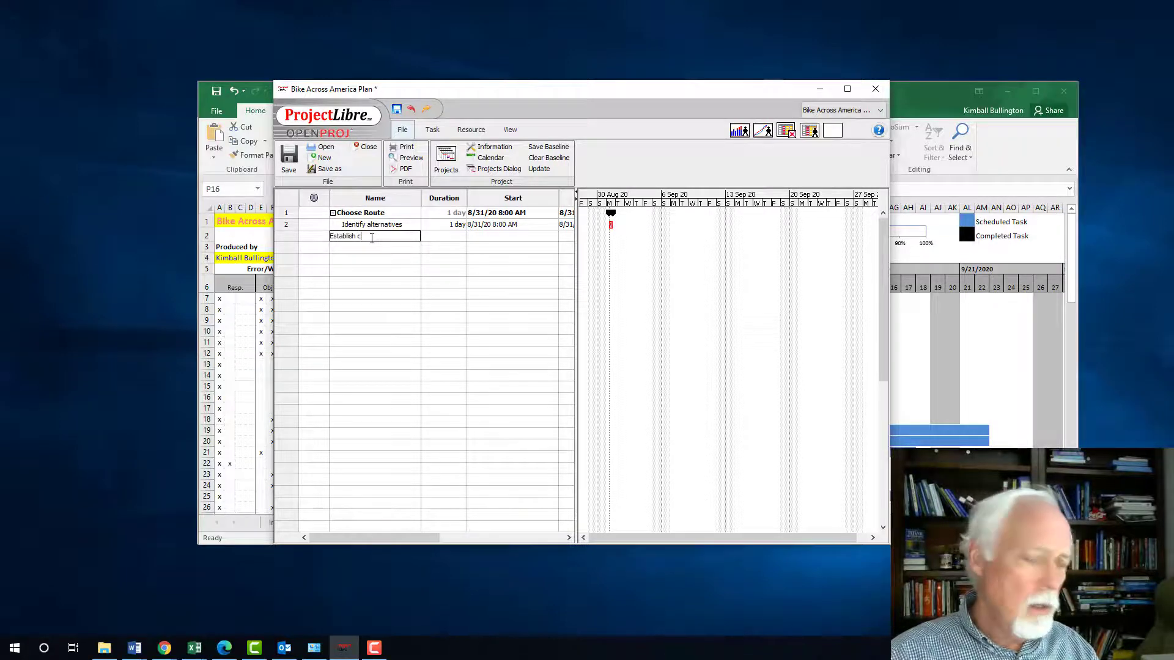
text( criteria)
text(weights)
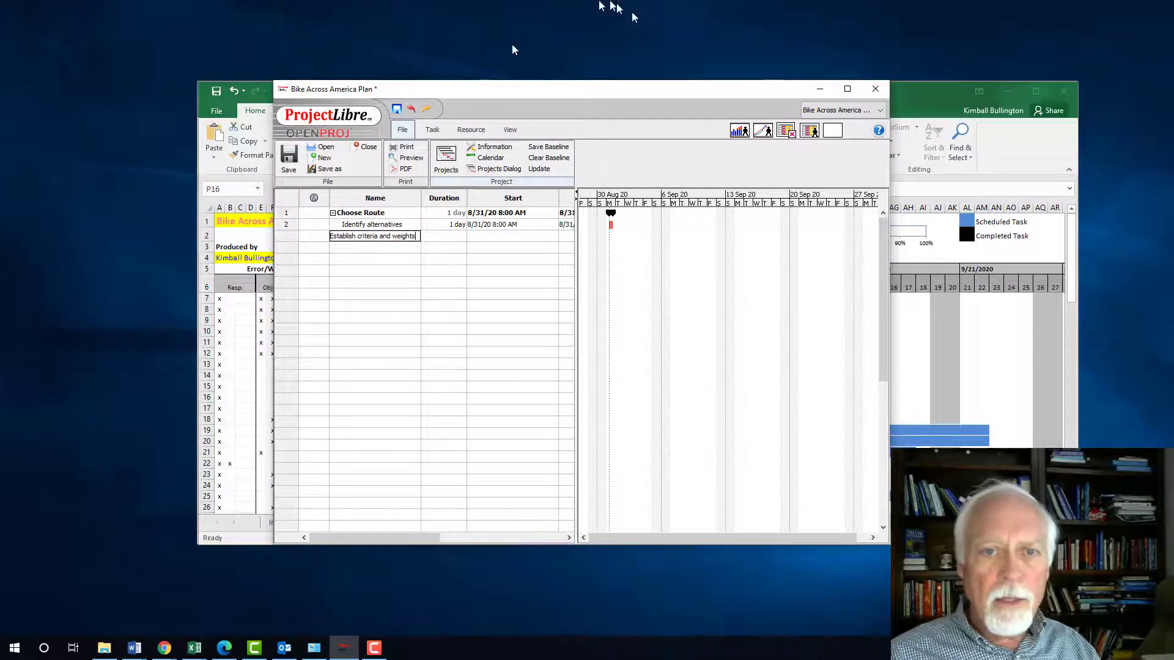
click(443, 236)
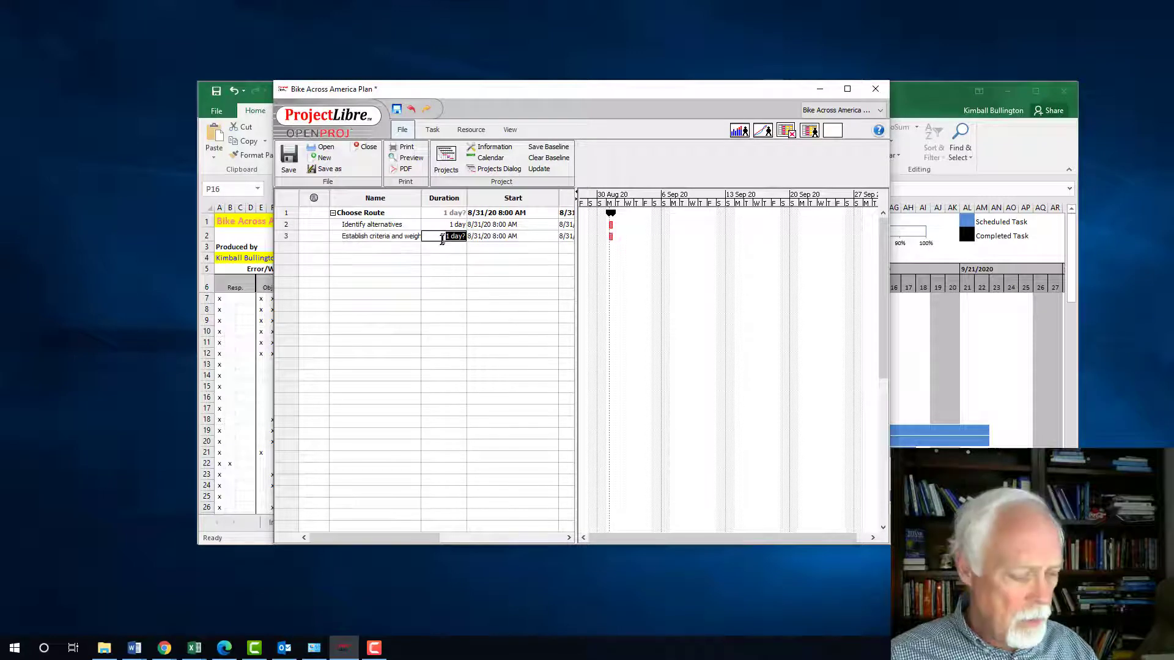
Step: Widen the task table to show the Predecessors column and set task 2 as predecessor of Establish criteria and weights
click(549, 235)
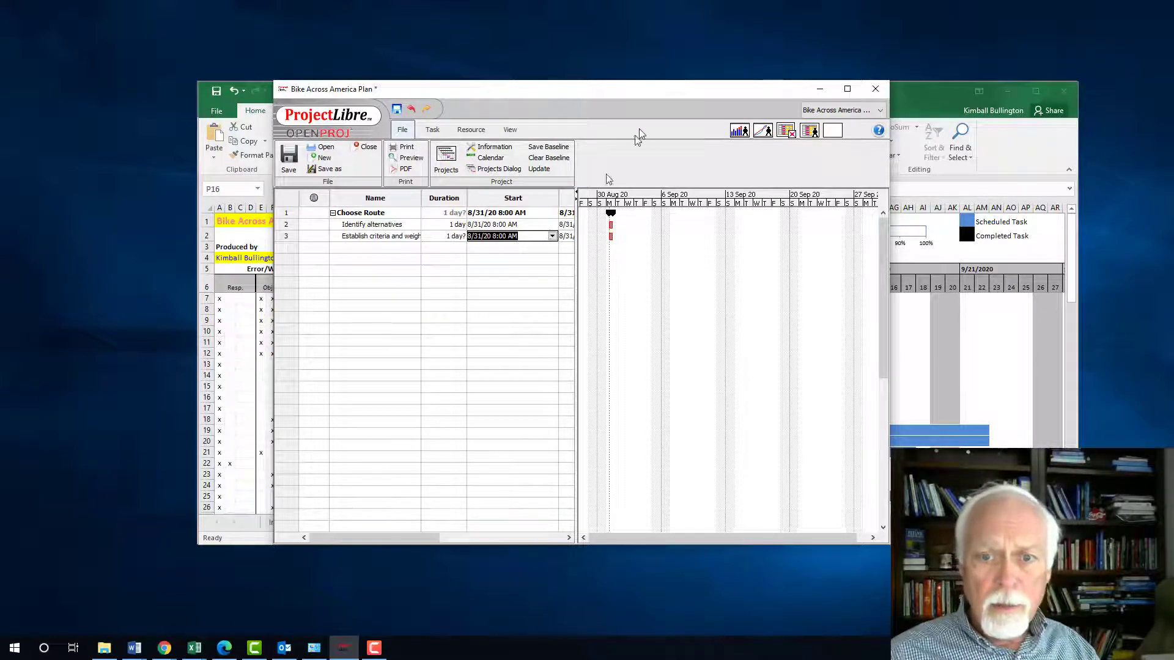
click(568, 304)
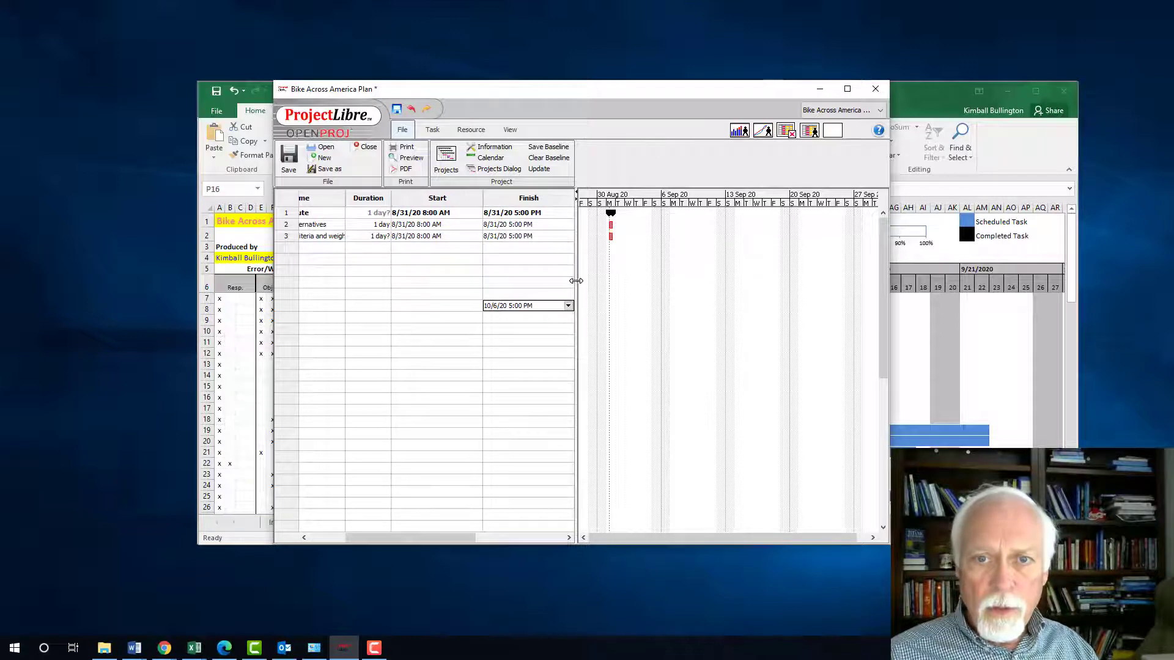
drag(578, 282, 670, 293)
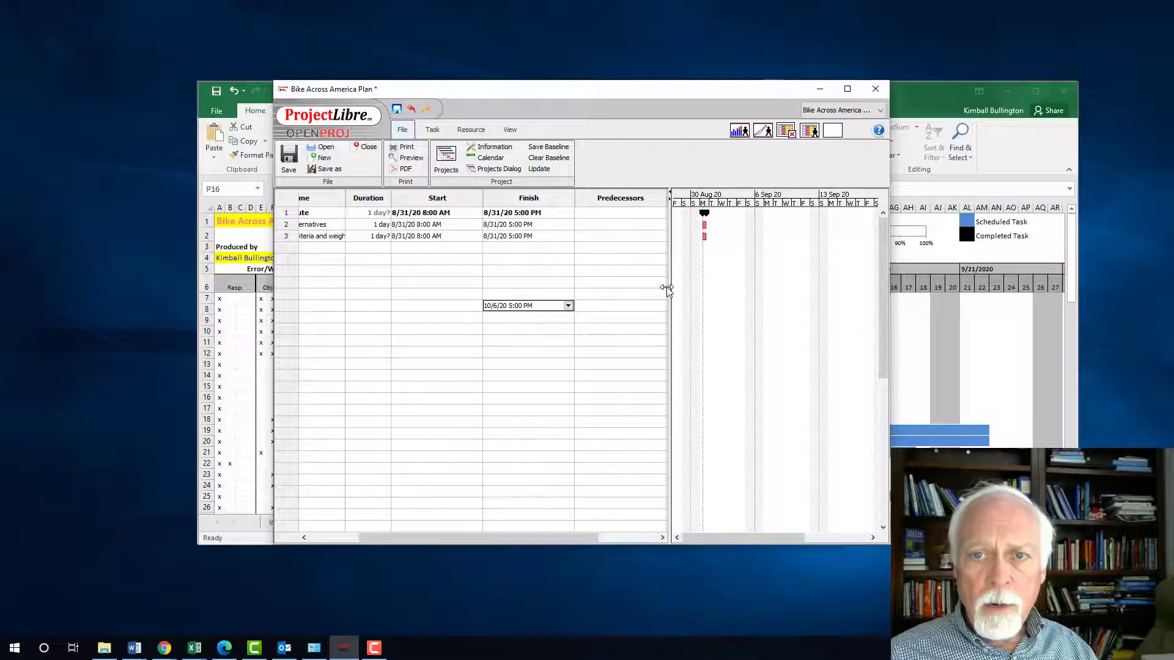
click(602, 235)
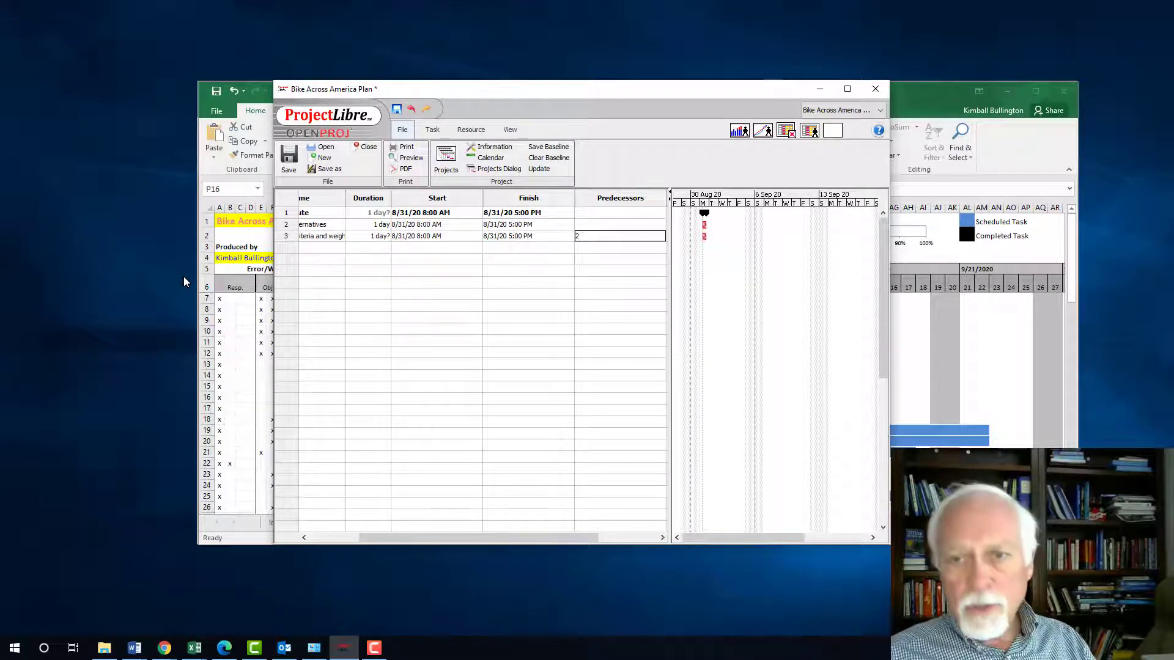
key(Return)
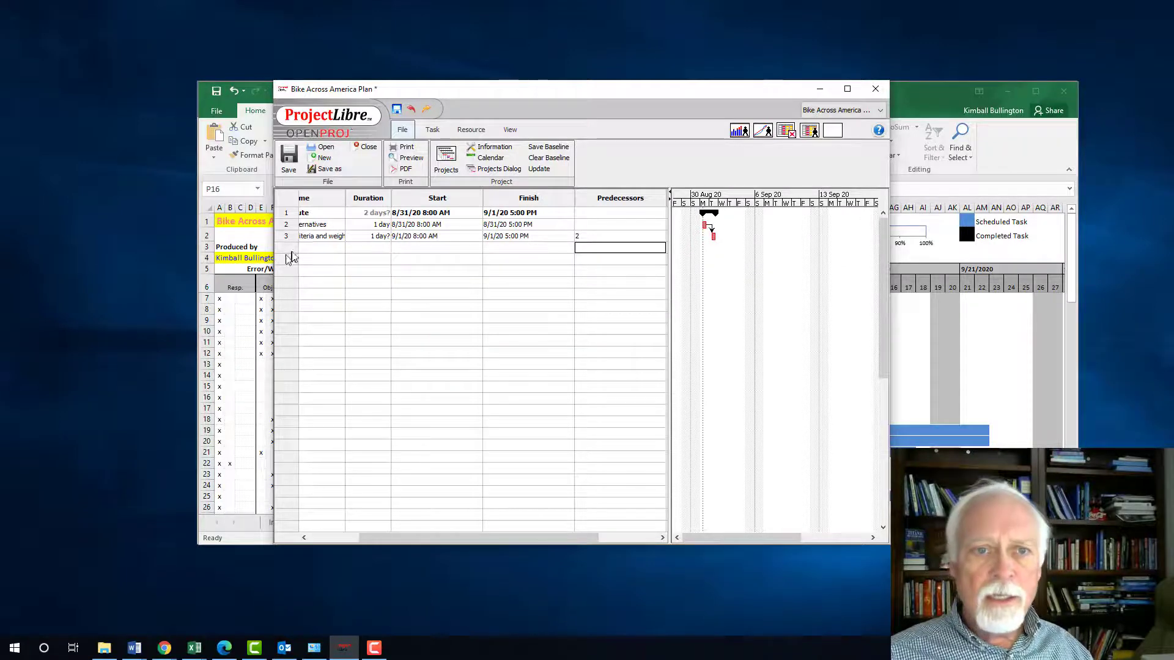
Step: Add a subtask named "Evaluate" below Establish criteria and weights and set its predecessor to task 3
click(315, 247)
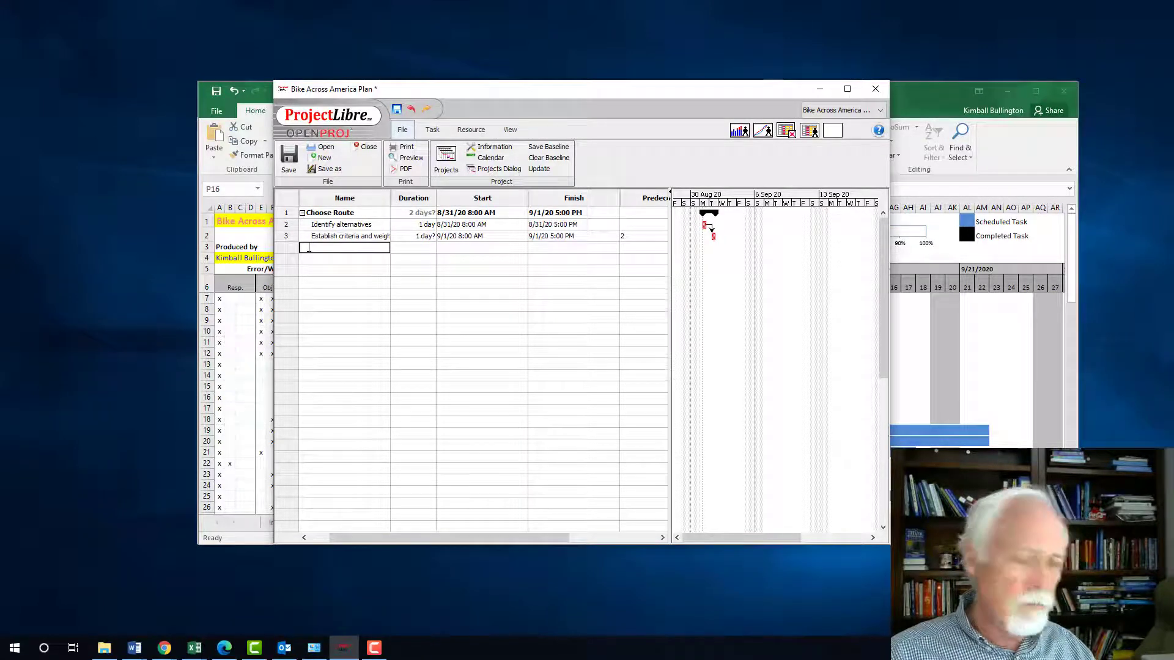
text(E)
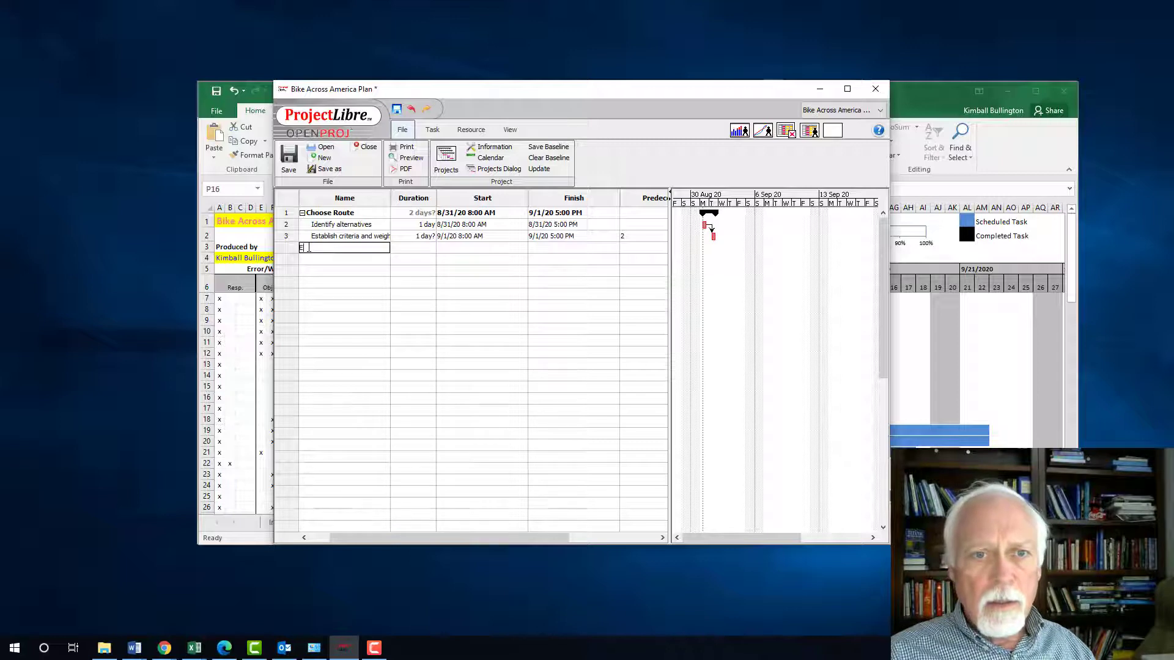
text(valuate)
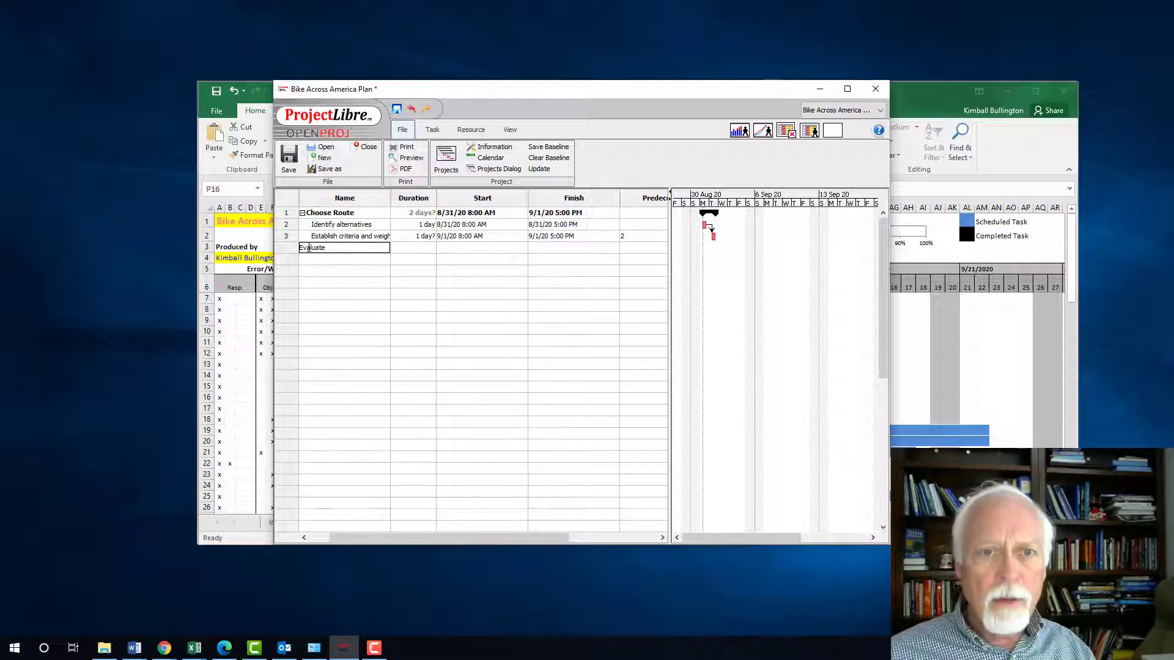
key(Tab)
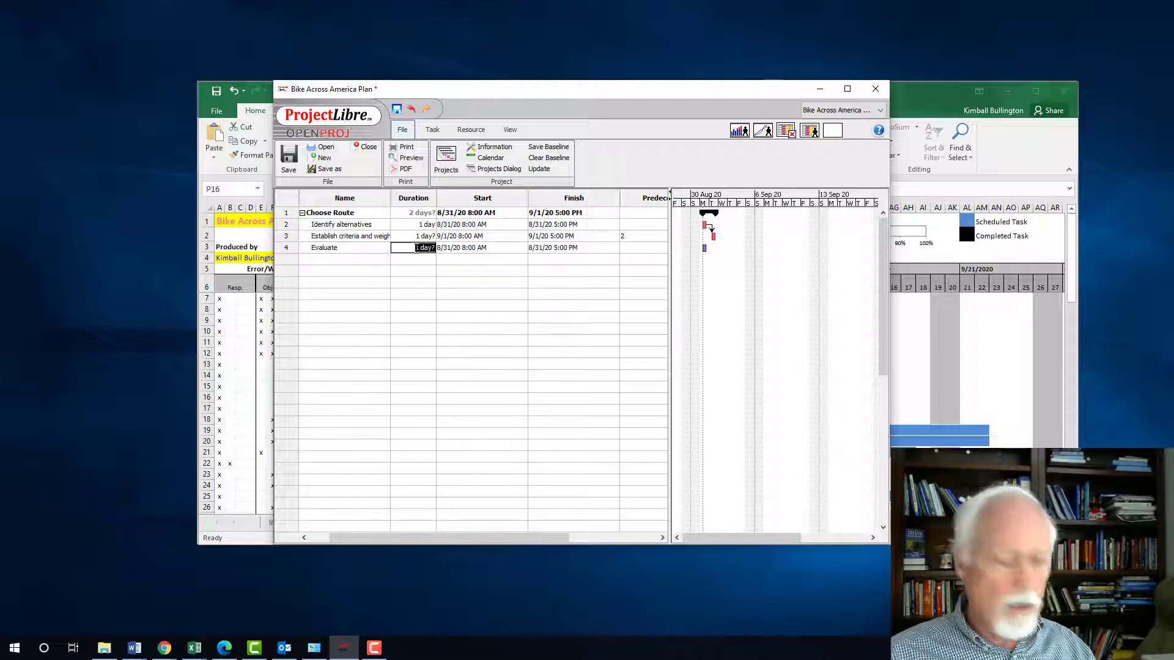
click(637, 249)
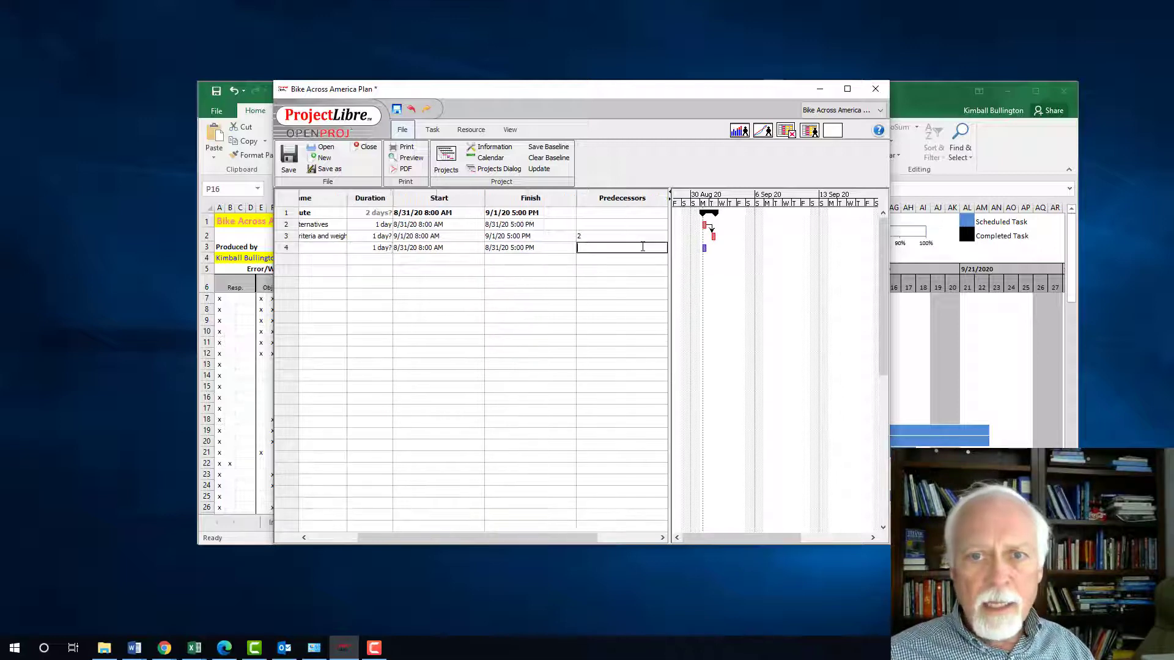
text(3)
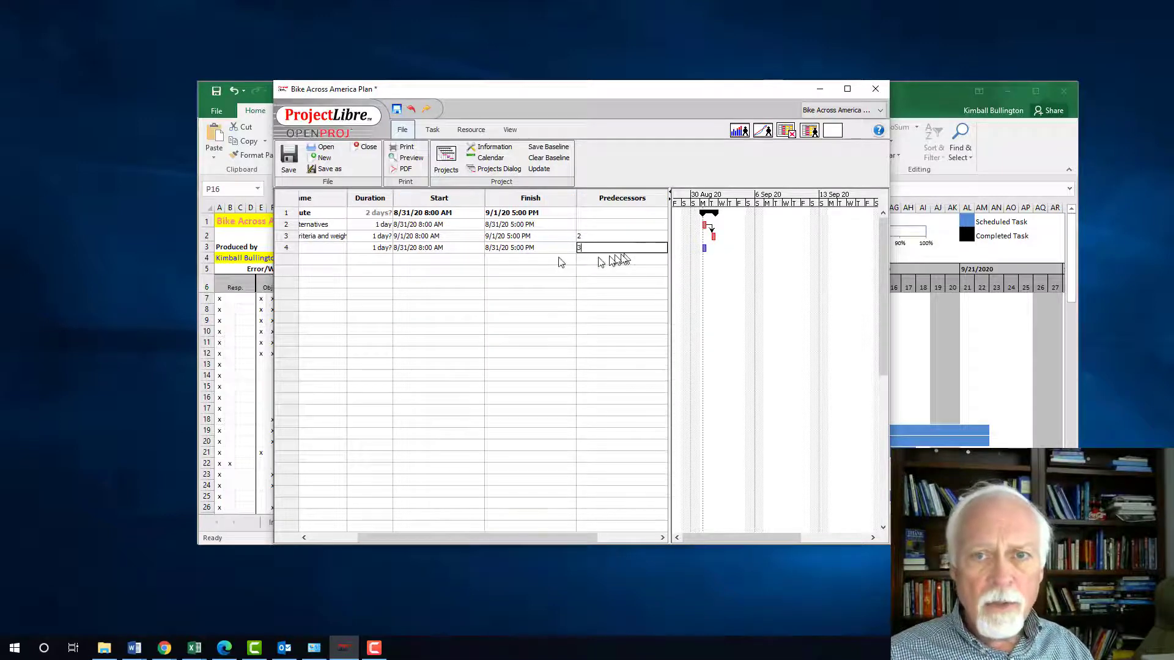
click(328, 248)
Step: Add a subtask named "Select / confirm" with a duration of 1 day and task 4 as its predecessor
click(329, 258)
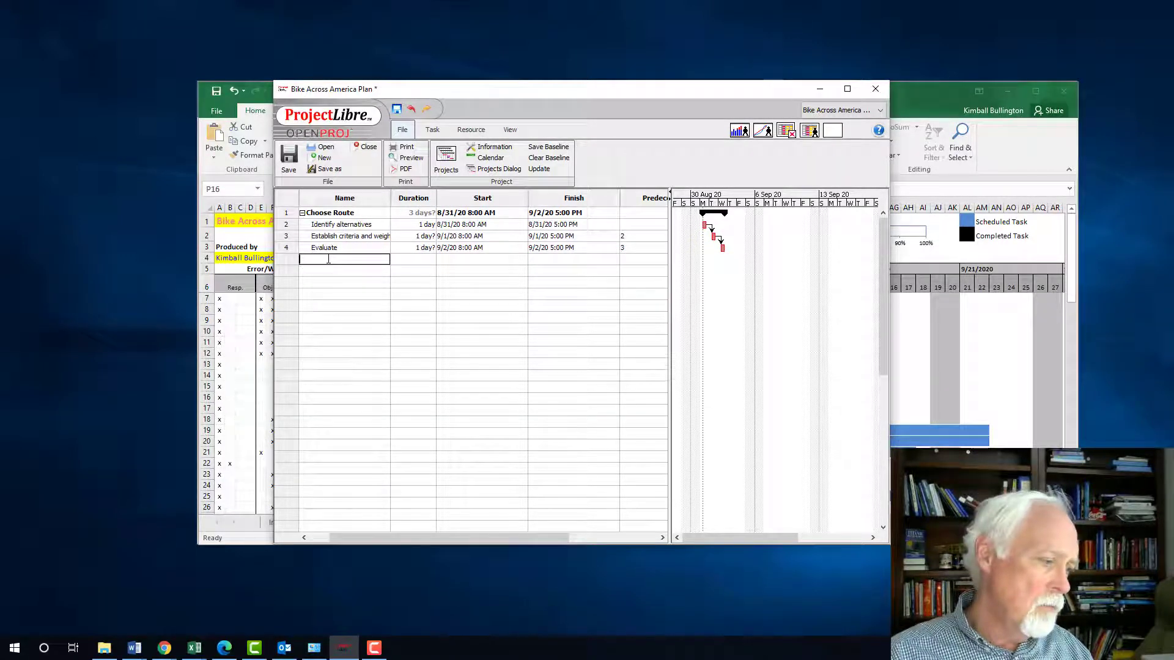
text(Select / )
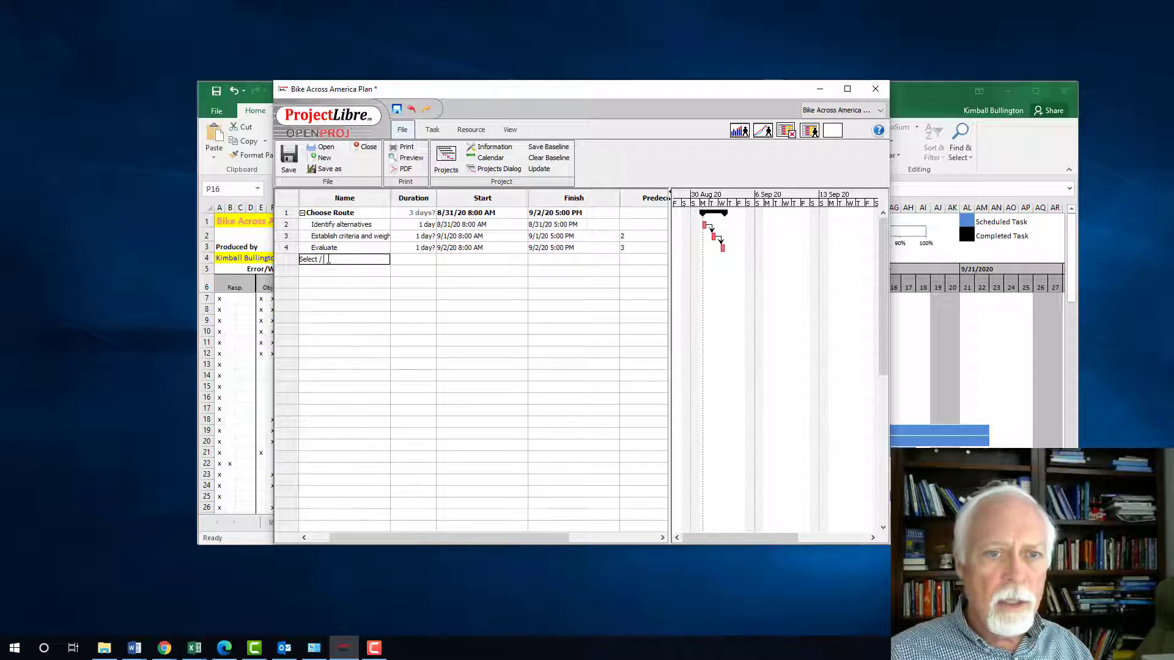
text(confirm)
key(Tab)
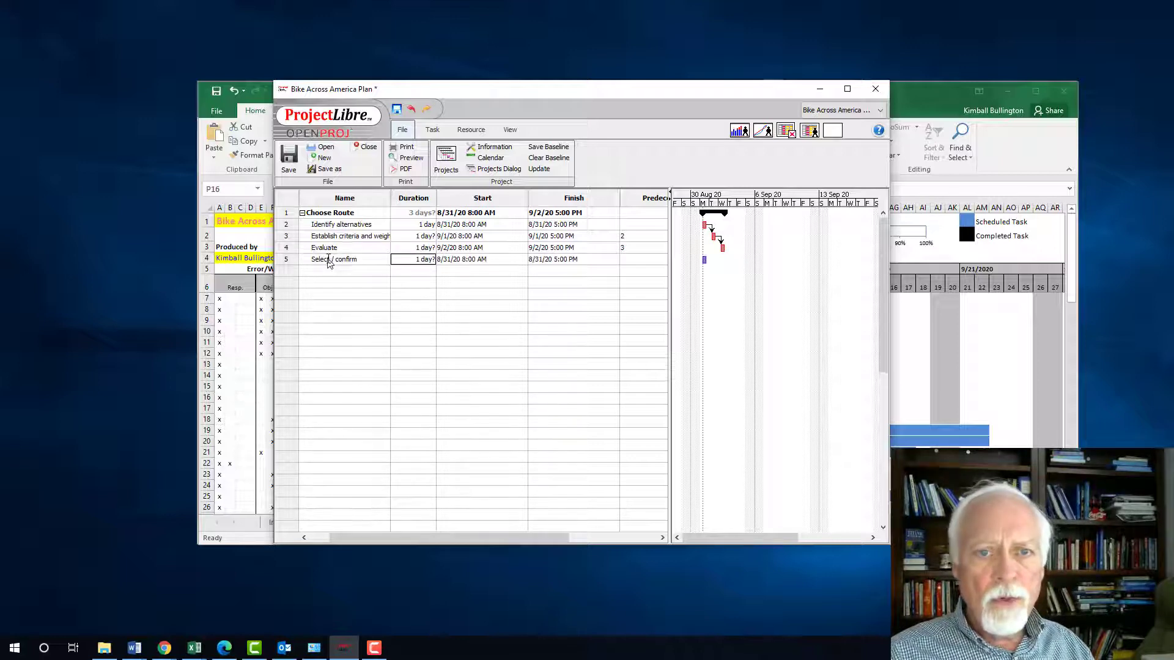
text(1)
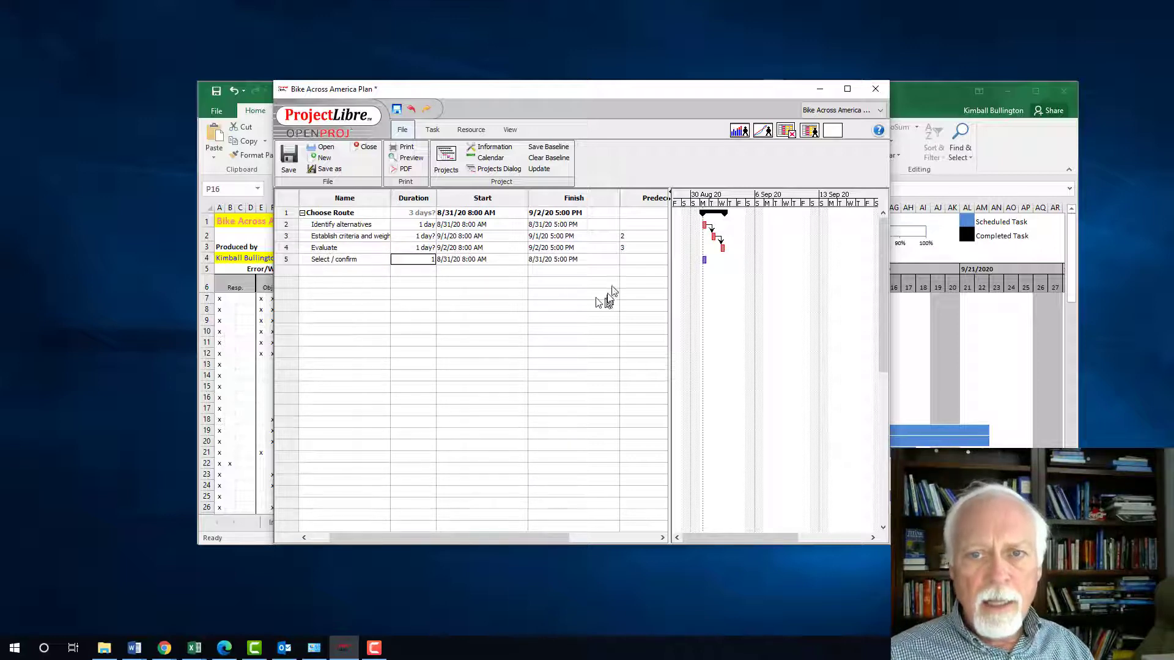
click(636, 261)
text(4)
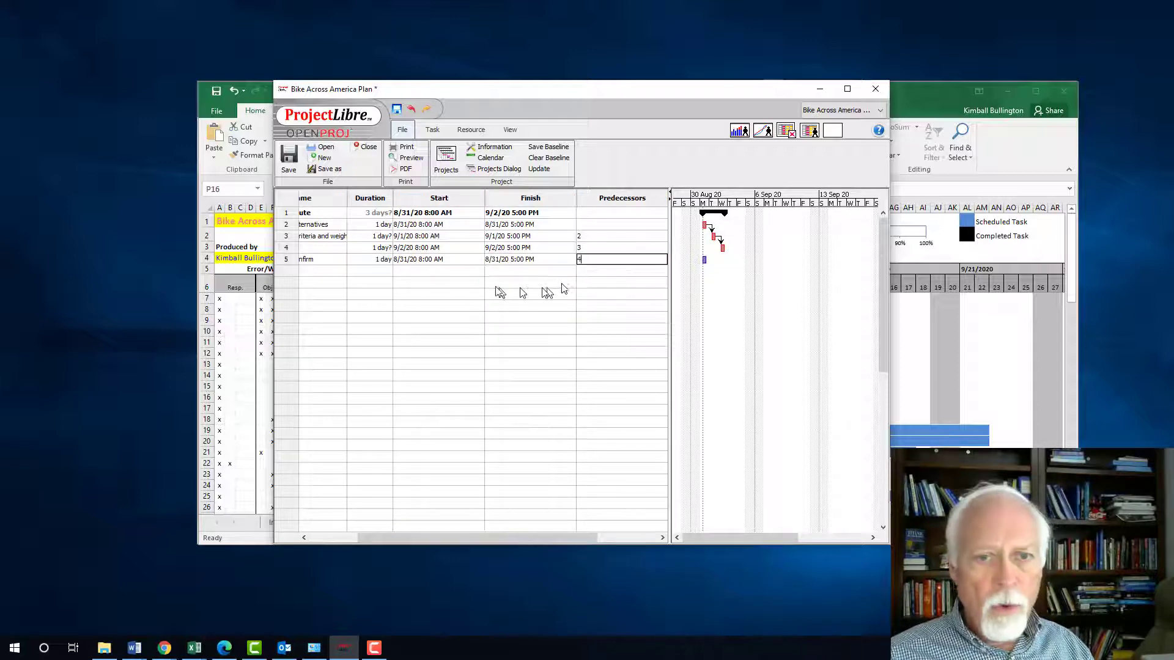
click(409, 273)
Step: Add a task named "Training" below Select / confirm and select its entire row
click(315, 271)
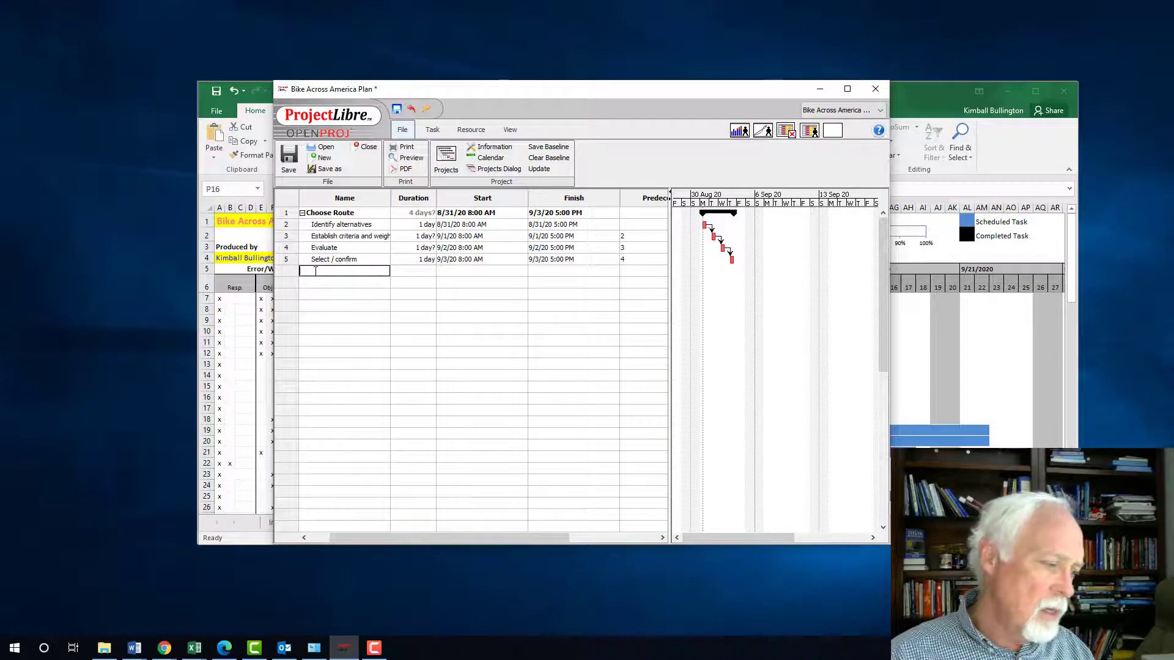
text(Trai)
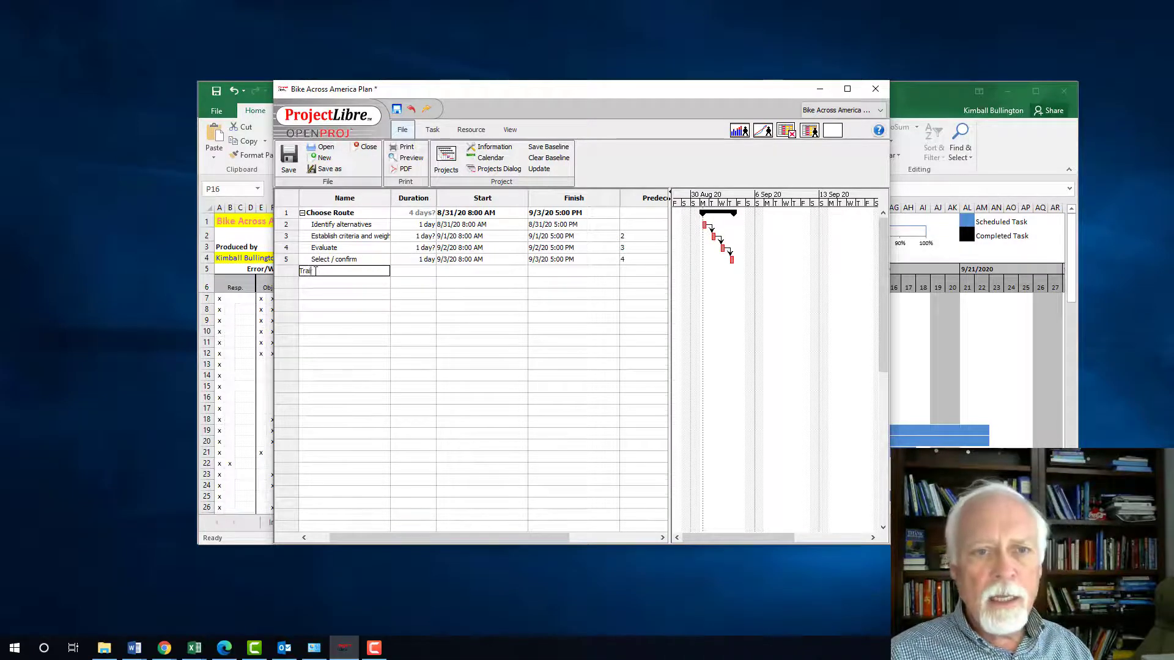
text(ning)
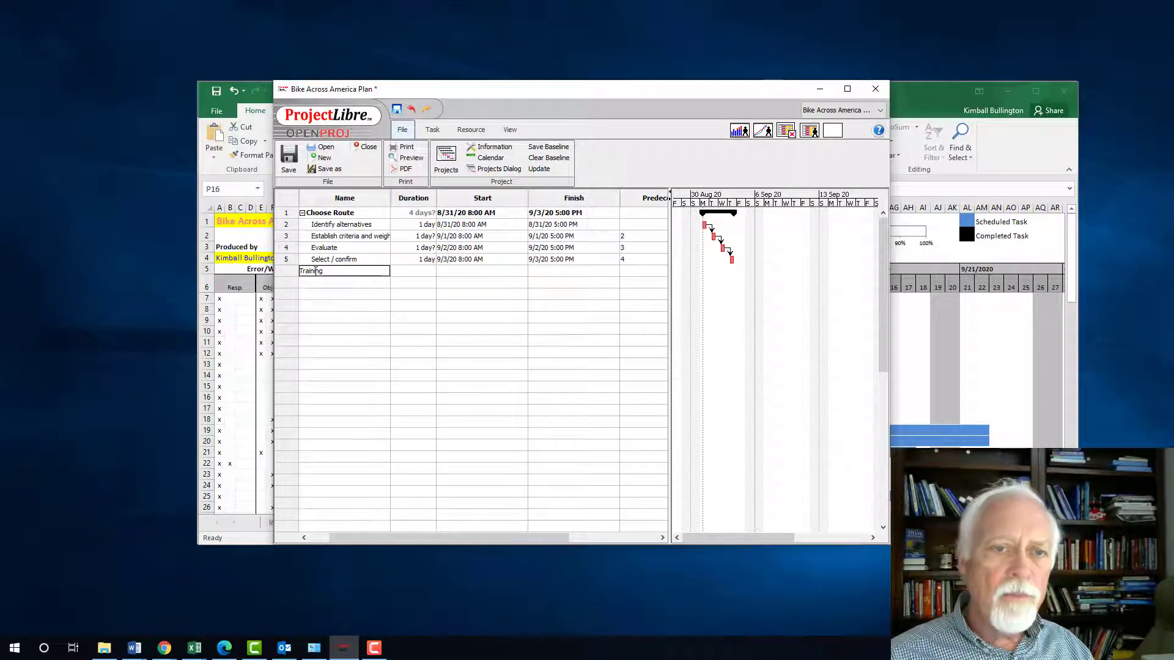
click(422, 275)
double_click(345, 270)
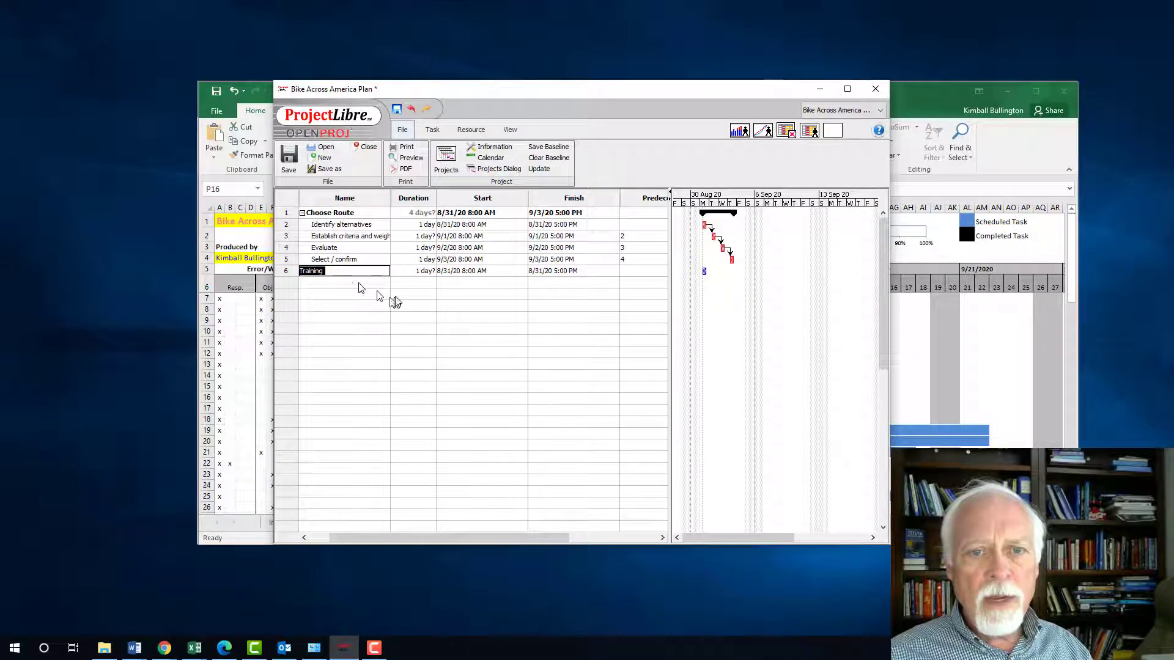
click(413, 282)
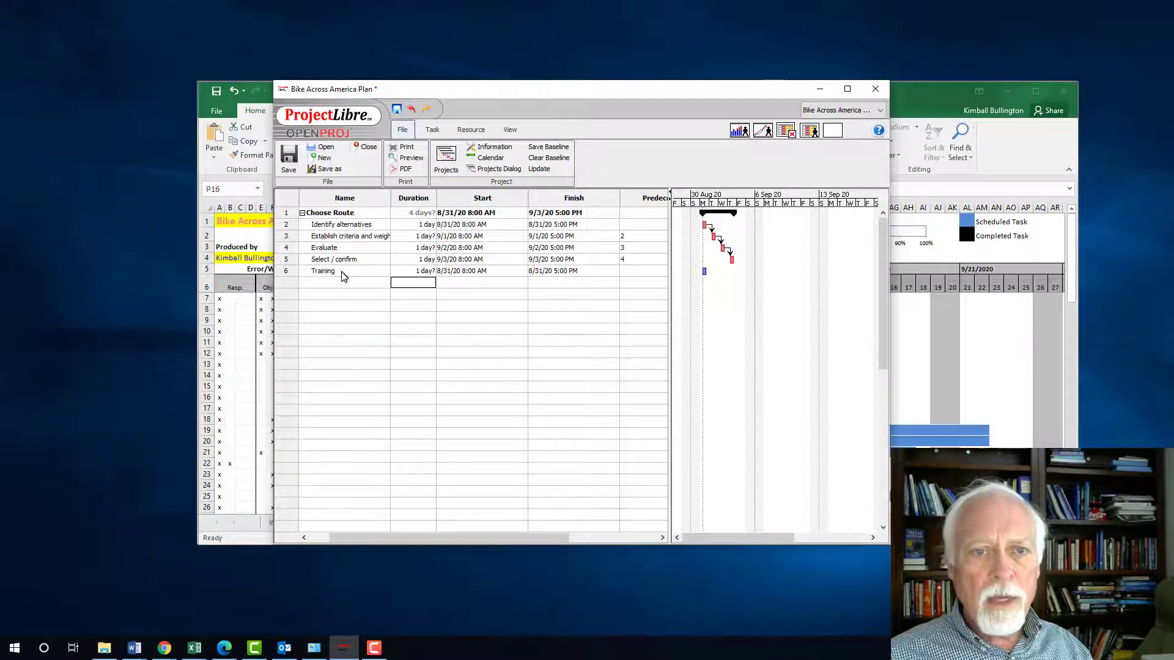
click(285, 272)
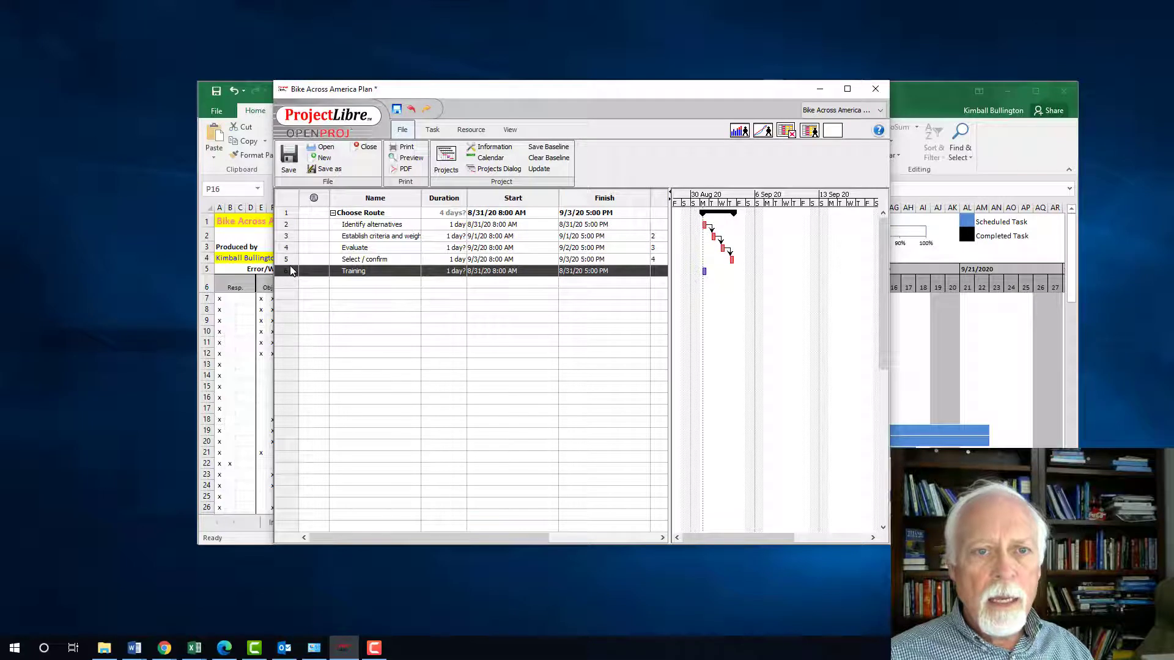
Step: Outdent the Training task so that it sits at the same level as Choose Route
right_click(291, 272)
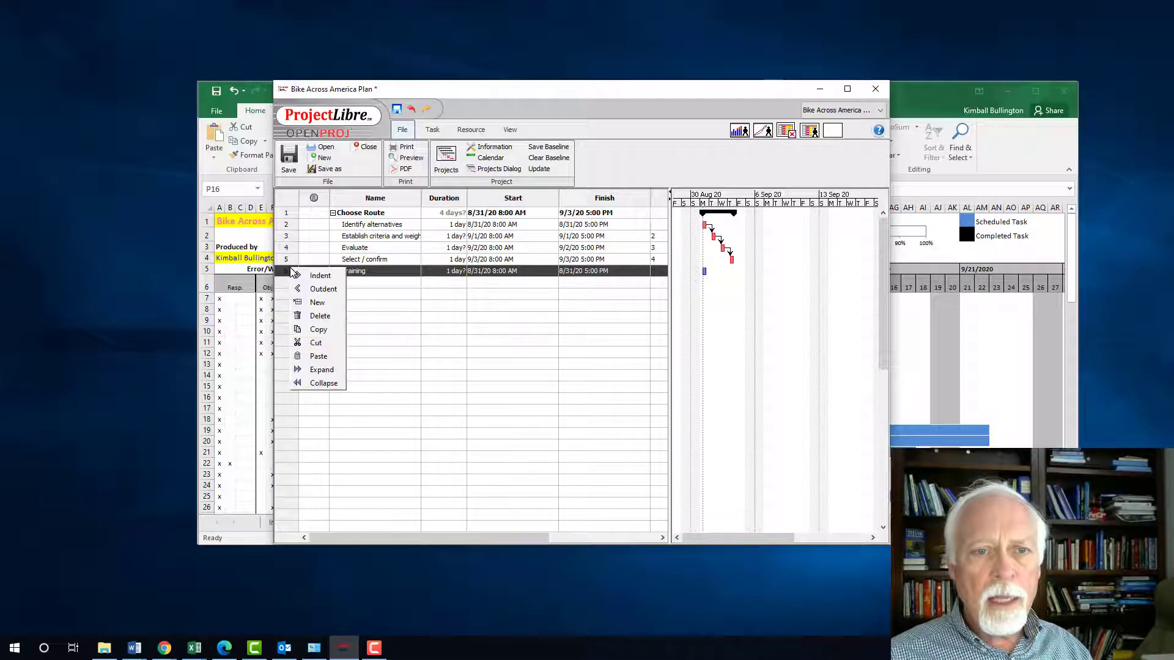
click(313, 291)
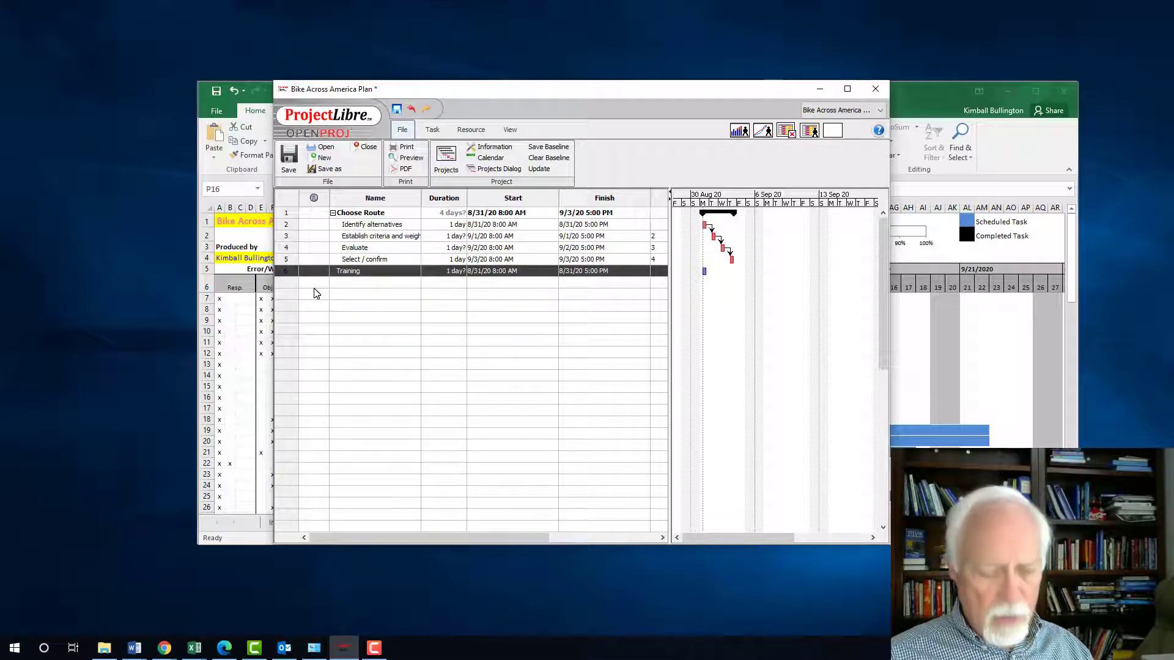
click(436, 285)
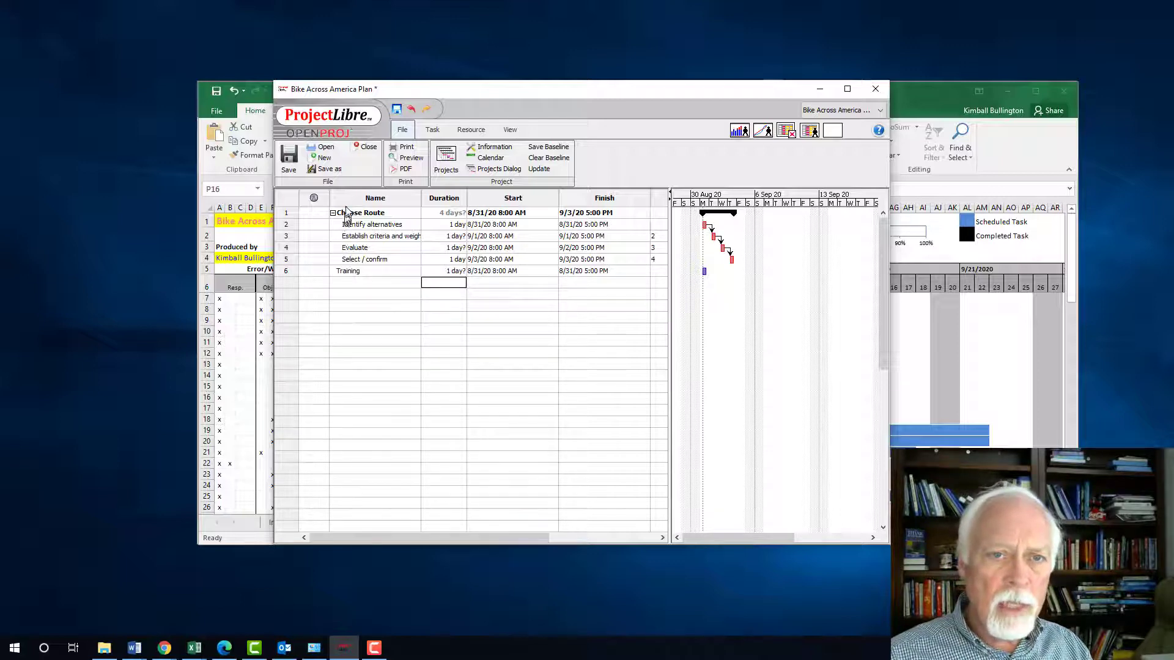
Step: Add a task named "Weight loos" below Training and indent it as a subtask of Training
click(352, 284)
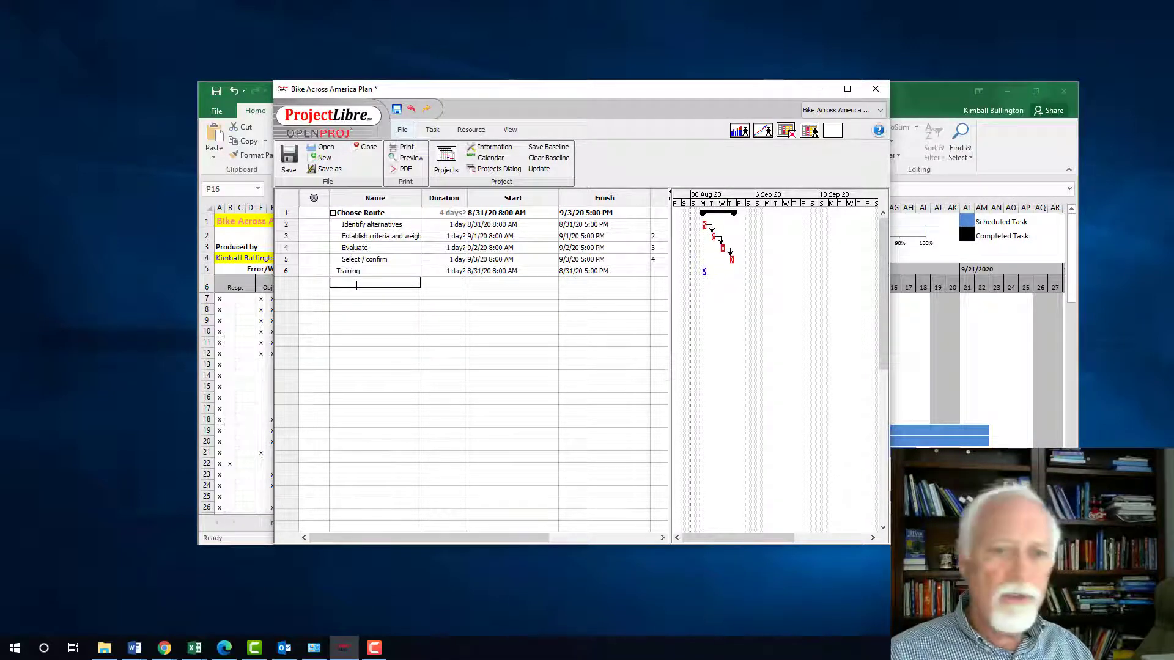
text(Weight loss)
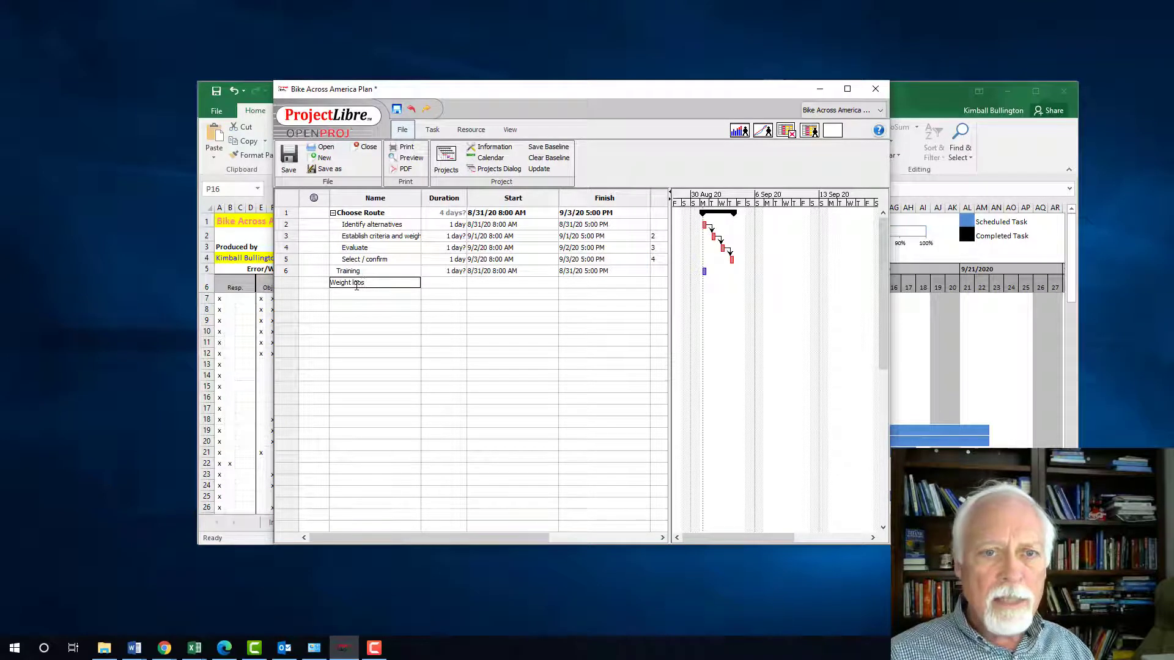
key(Return)
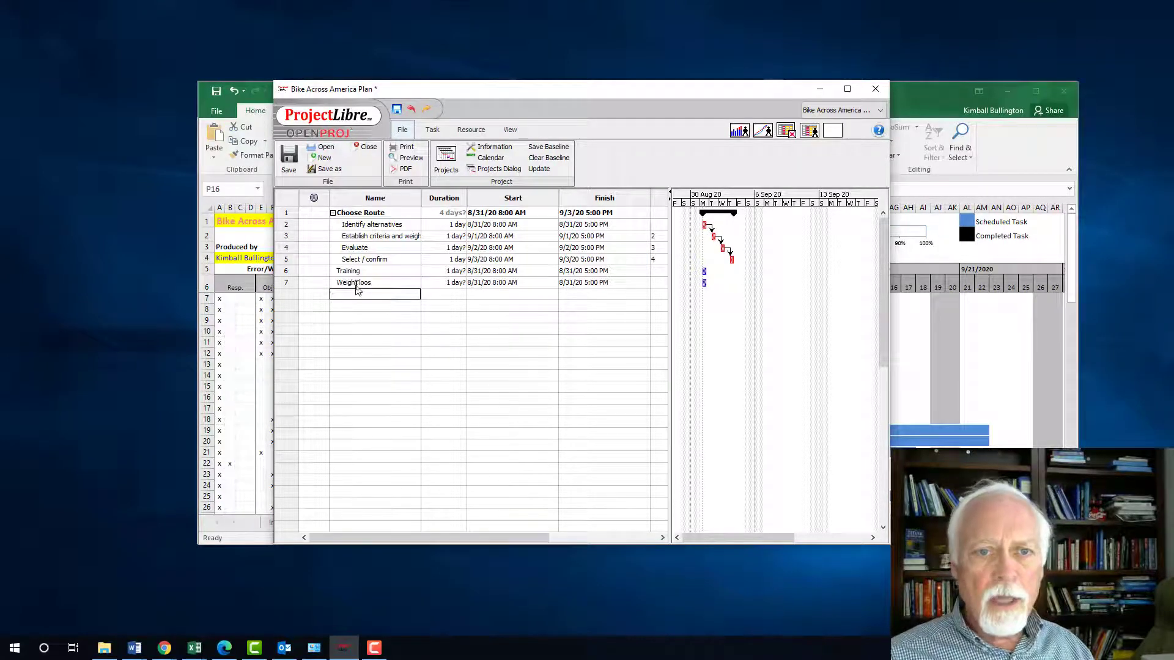
click(288, 283)
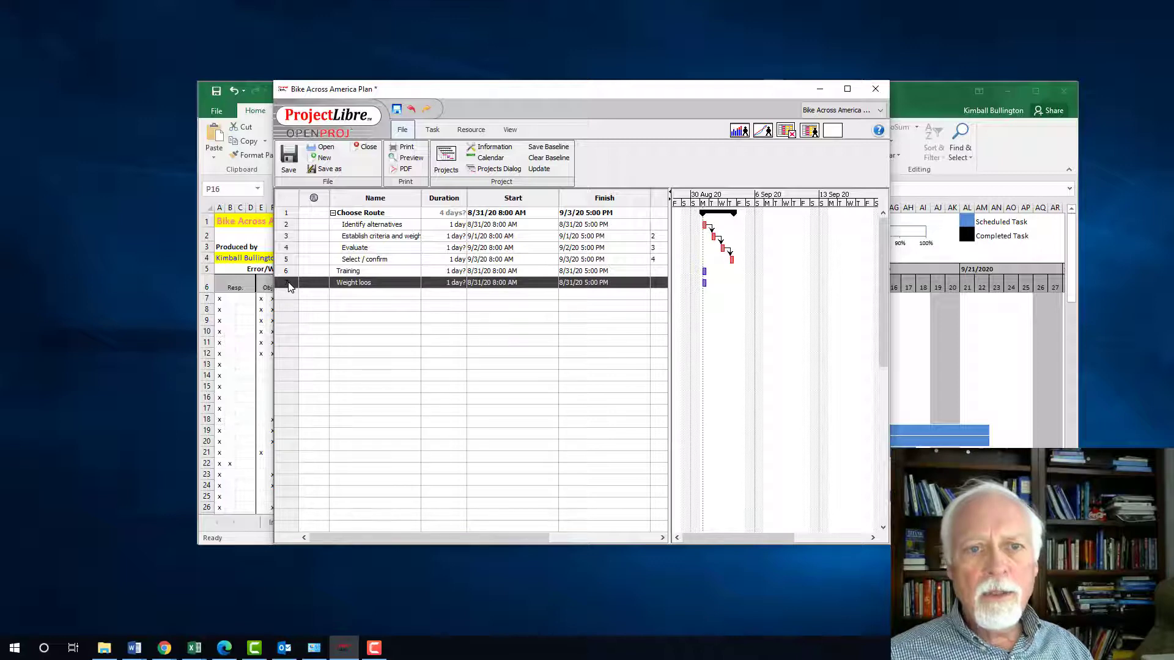
right_click(291, 288)
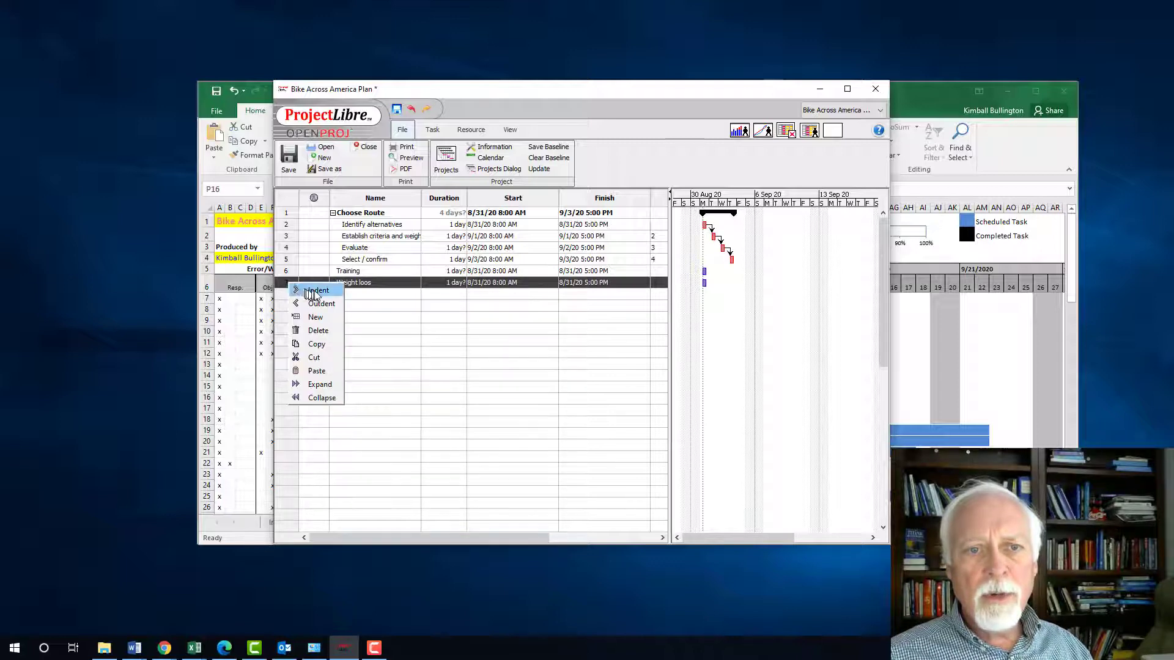
click(317, 290)
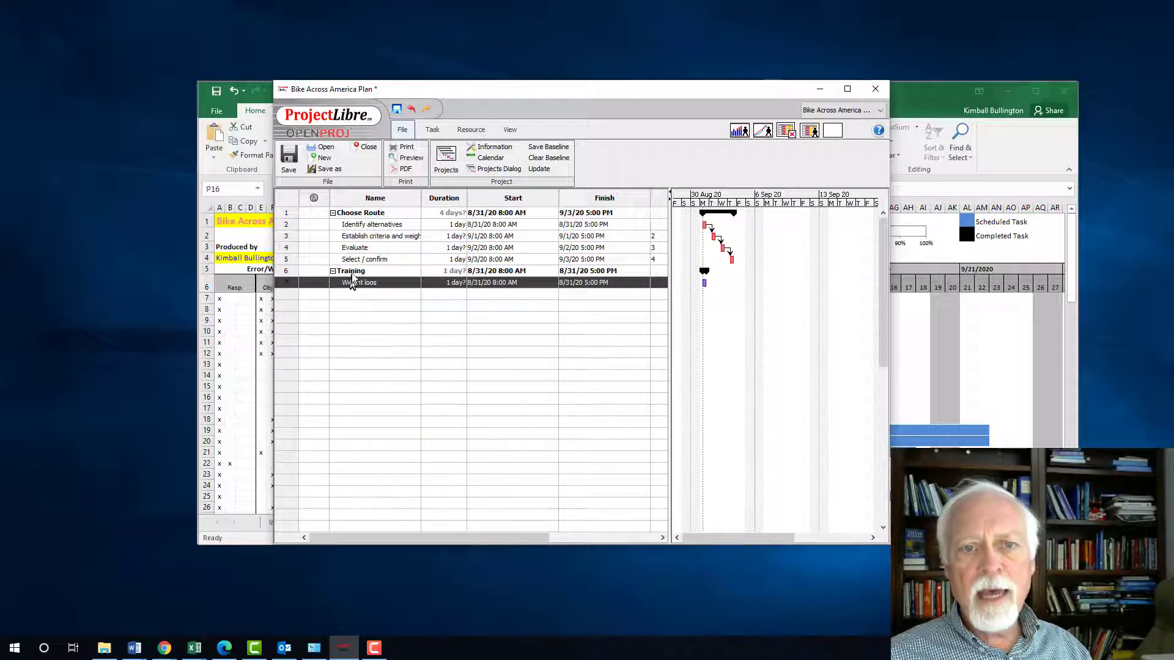
click(363, 294)
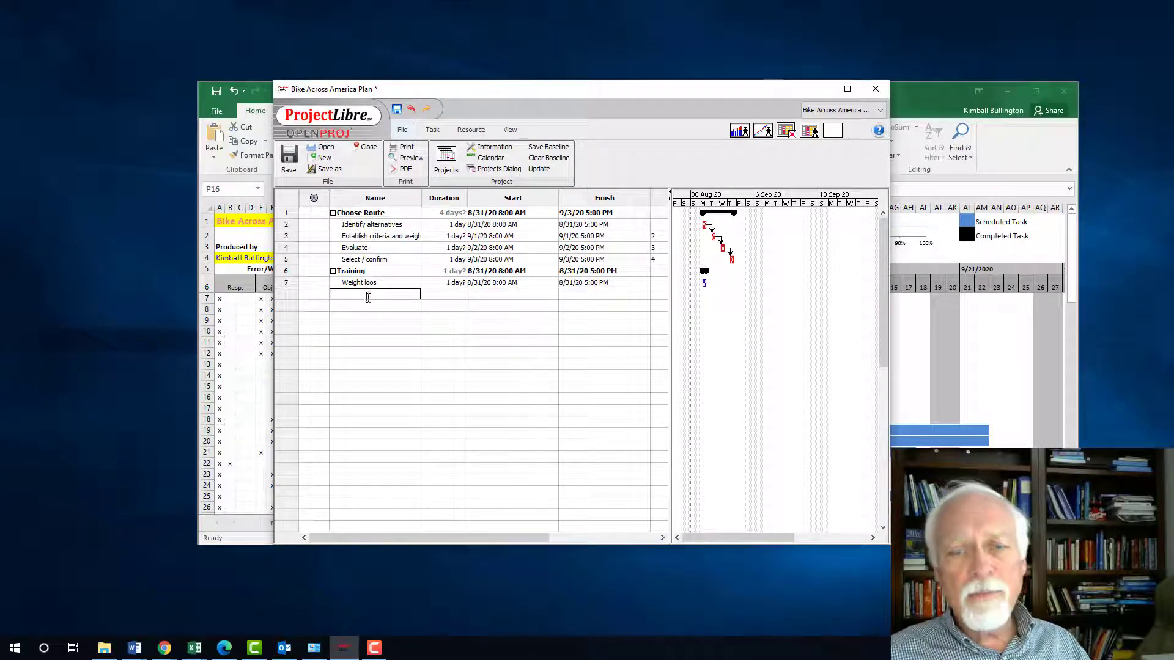
click(359, 295)
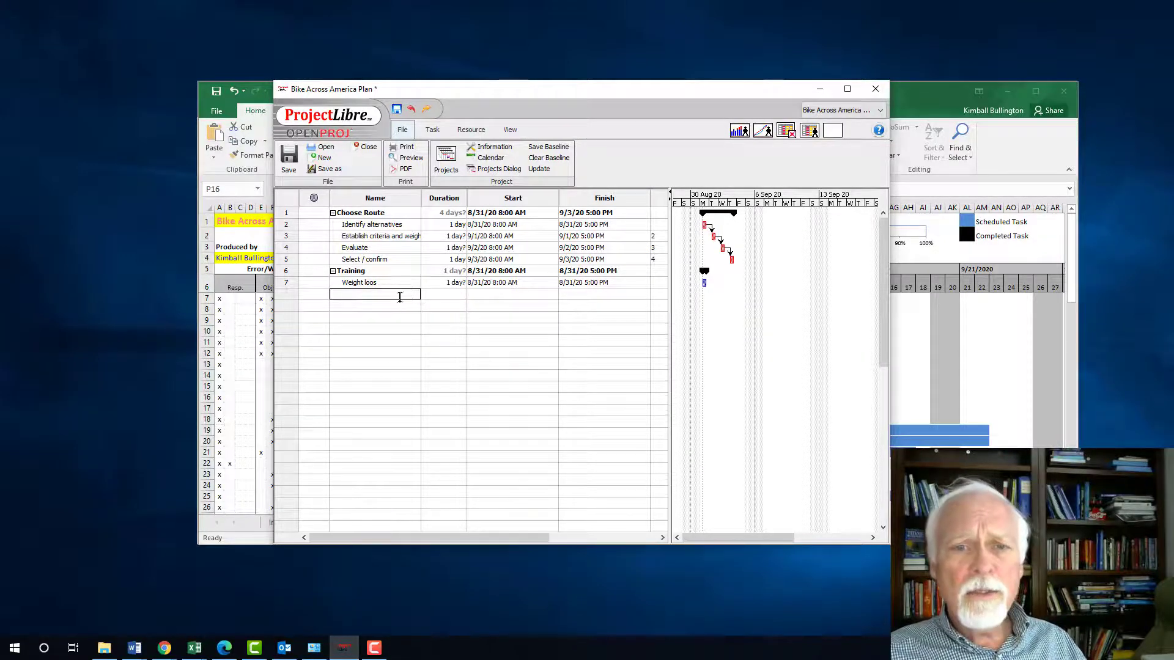
Step: Switch to the BAAP Tracker workbook in Excel and review the PM Tracker sheet's tasks, durations and predecessors
click(819, 93)
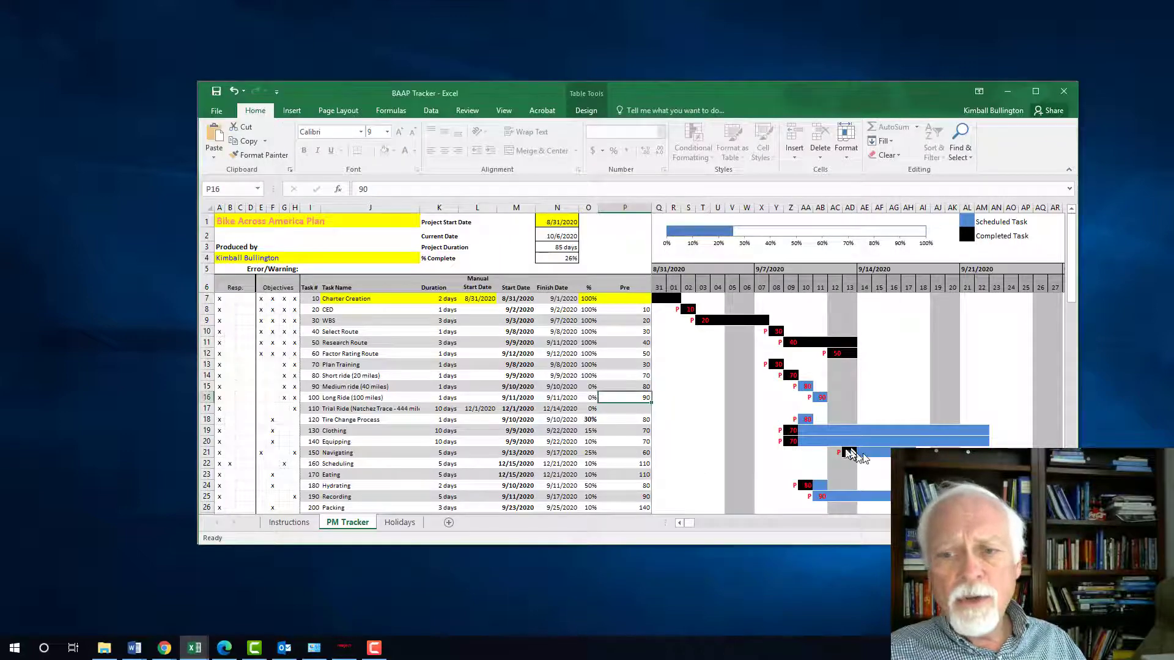
scroll(740, 455, down, 6)
scroll(740, 446, up, 5)
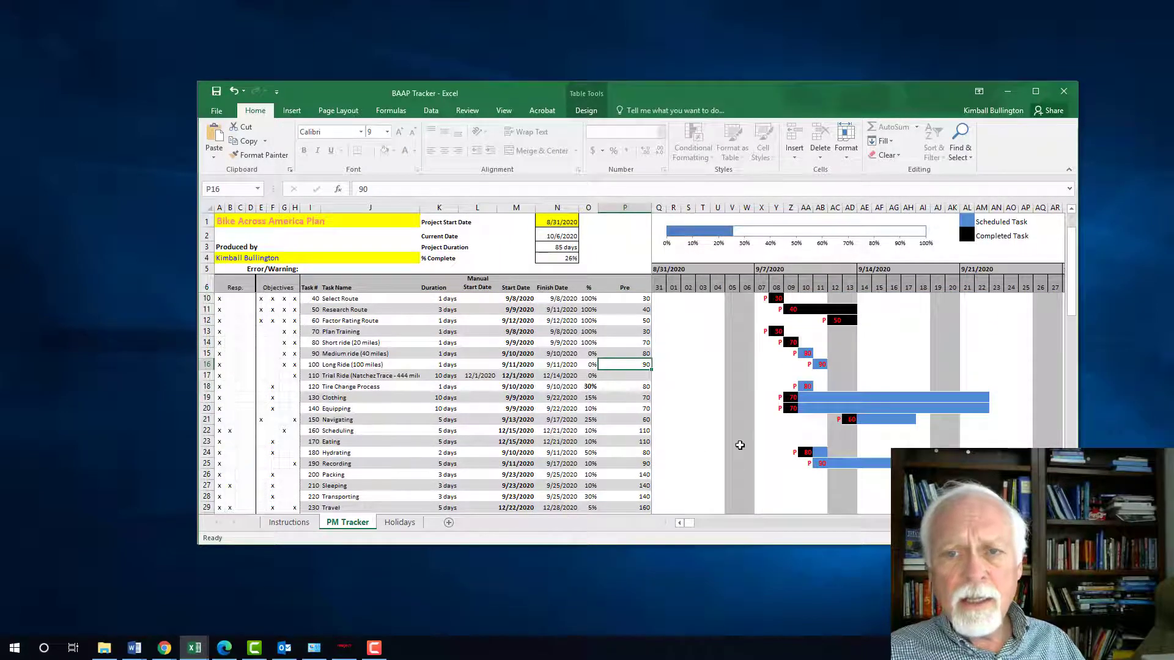
scroll(739, 445, down, 3)
scroll(740, 445, up, 4)
scroll(739, 445, down, 1)
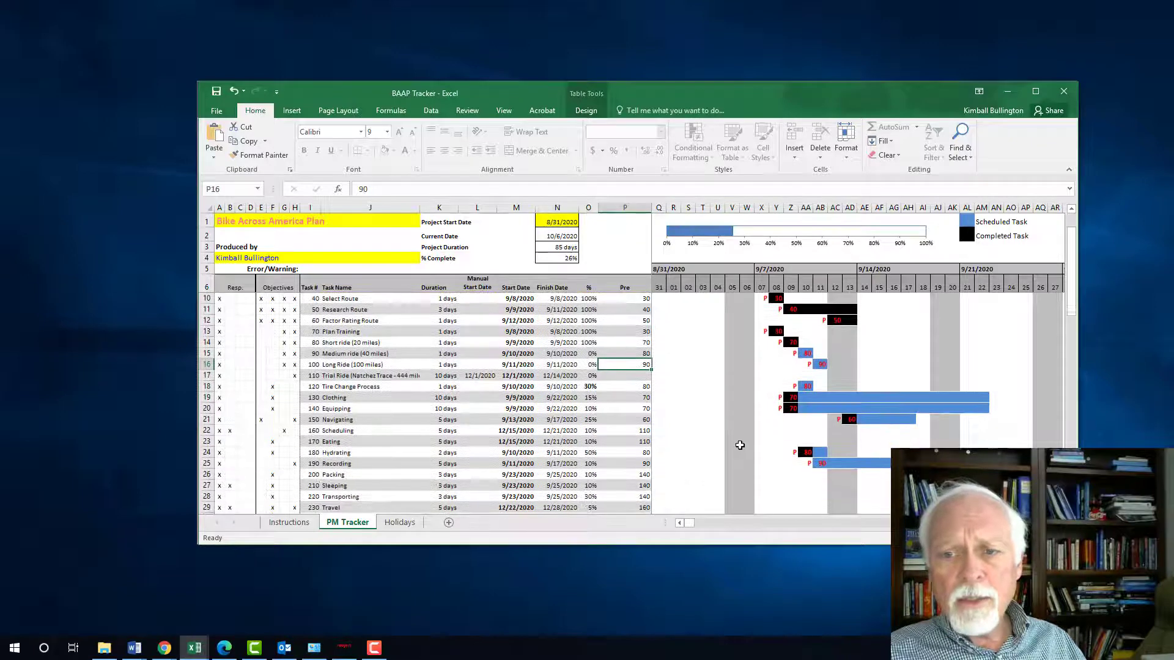
scroll(740, 445, up, 1)
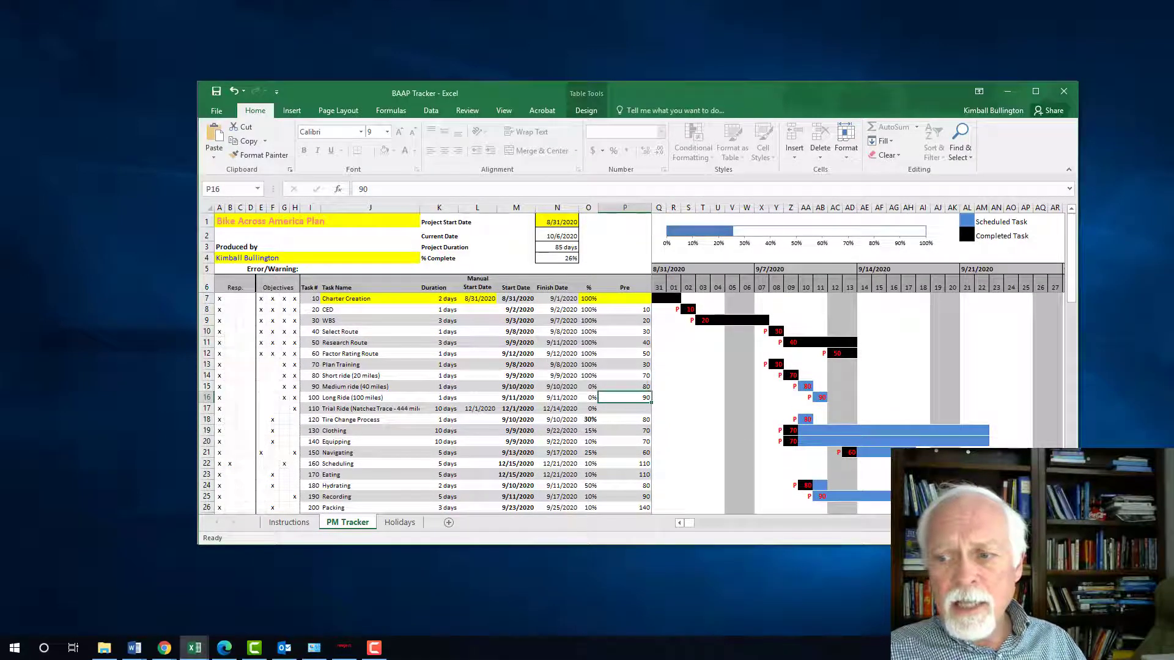
Step: Examine the PM Tracker Gantt timeline from mid-September to late December 2020, including the bars of the last tasks
scroll(613, 398, right, 6)
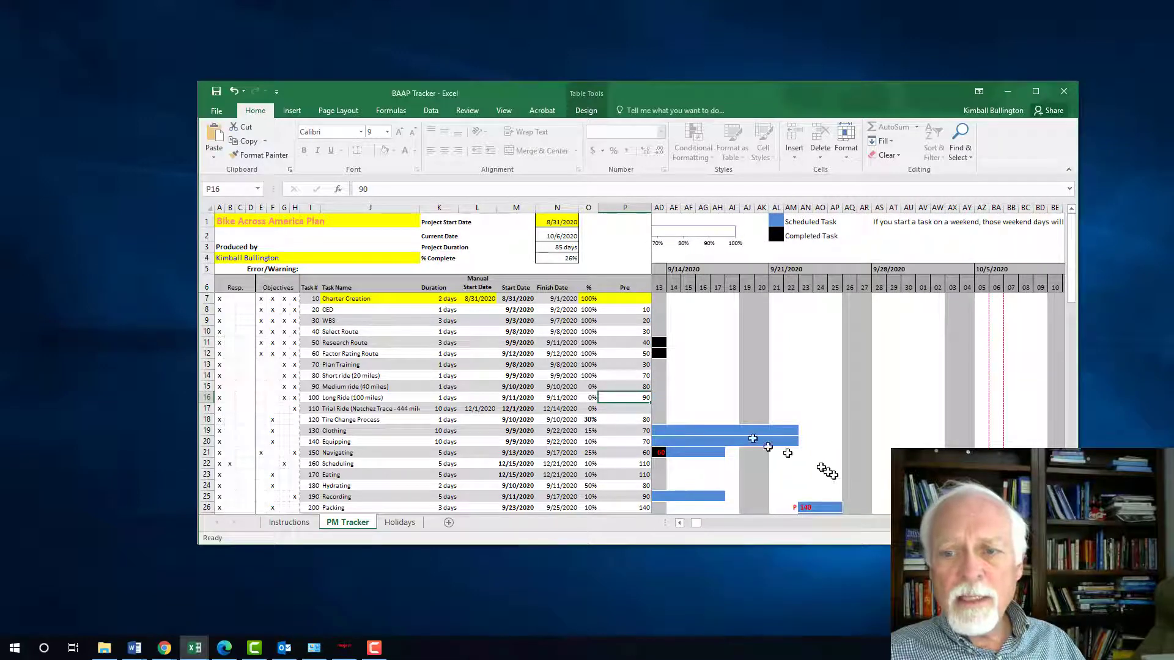
scroll(740, 440, down, 3)
scroll(738, 440, up, 3)
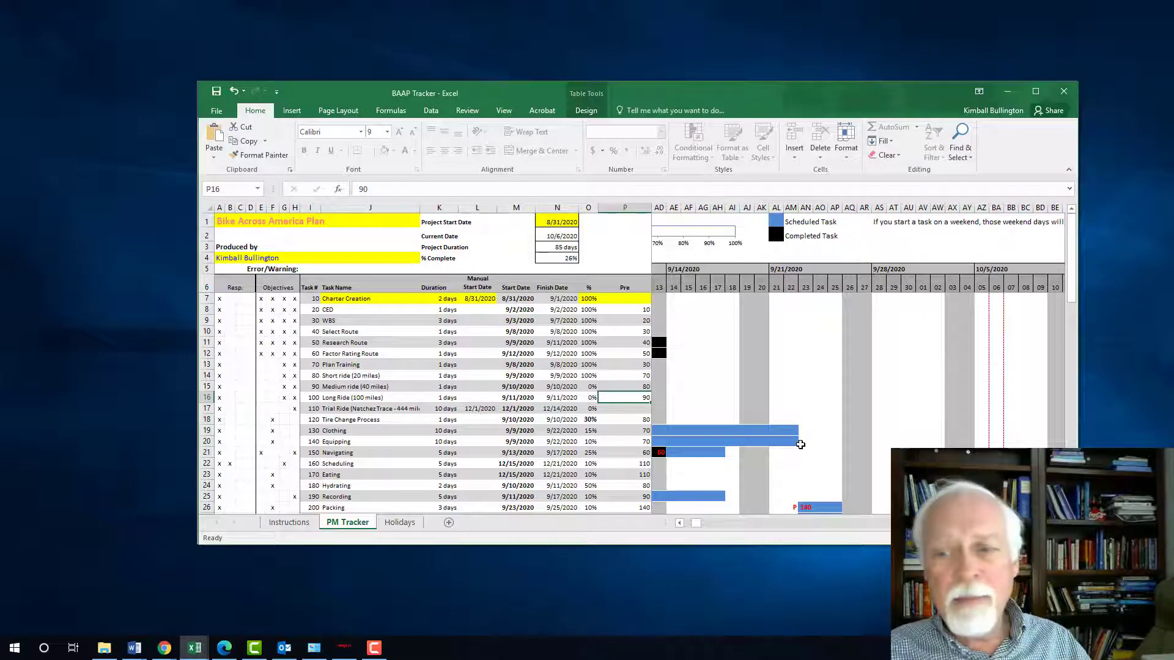
scroll(819, 465, down, 1)
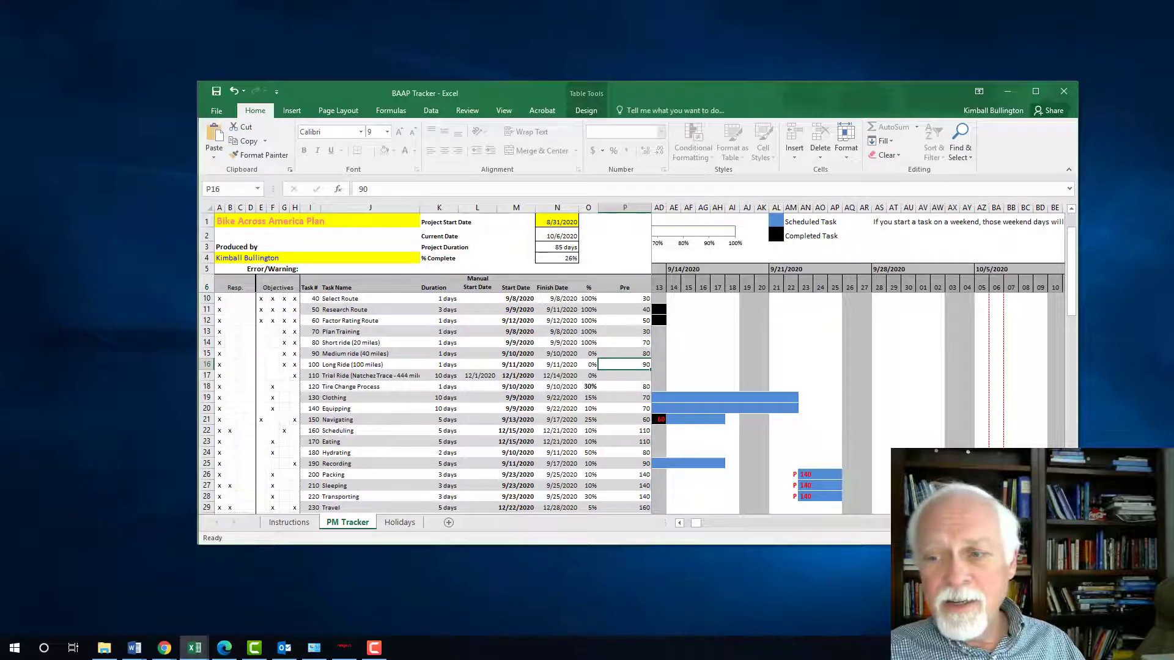
scroll(856, 360, right, 6)
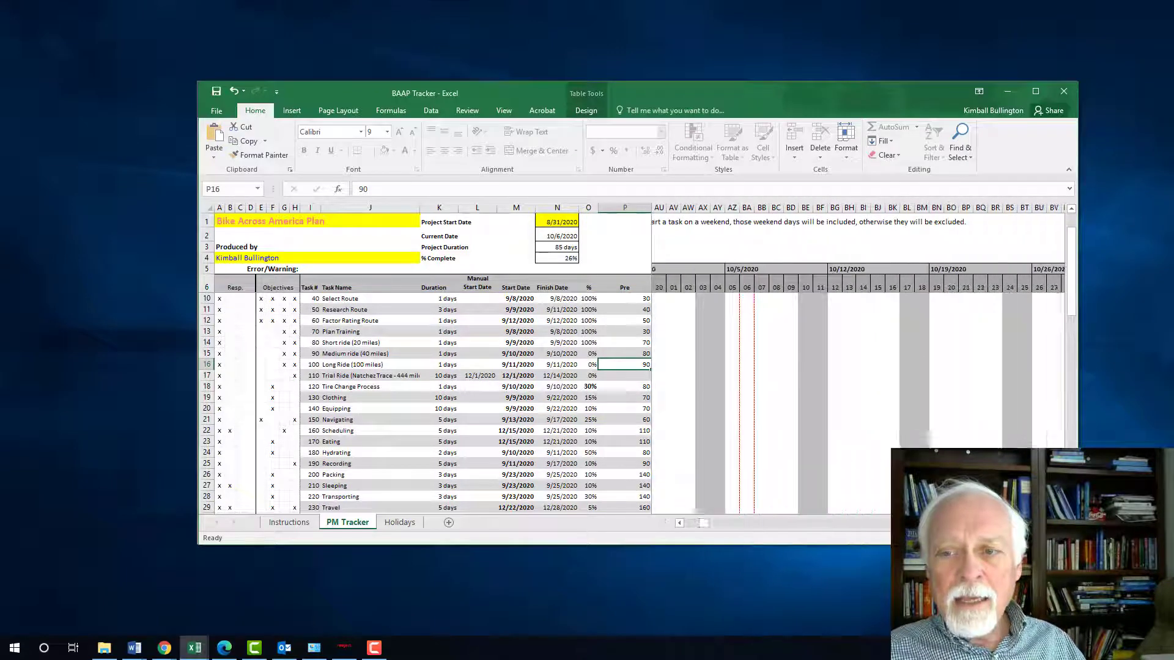
scroll(855, 360, right, 6)
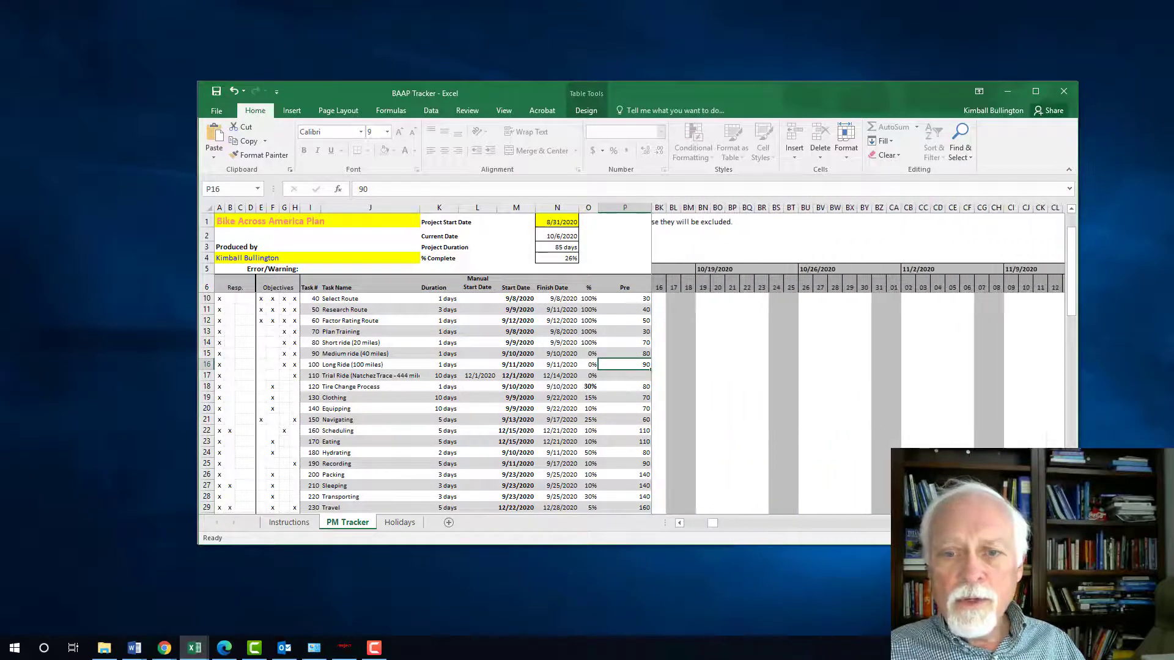
scroll(855, 361, right, 12)
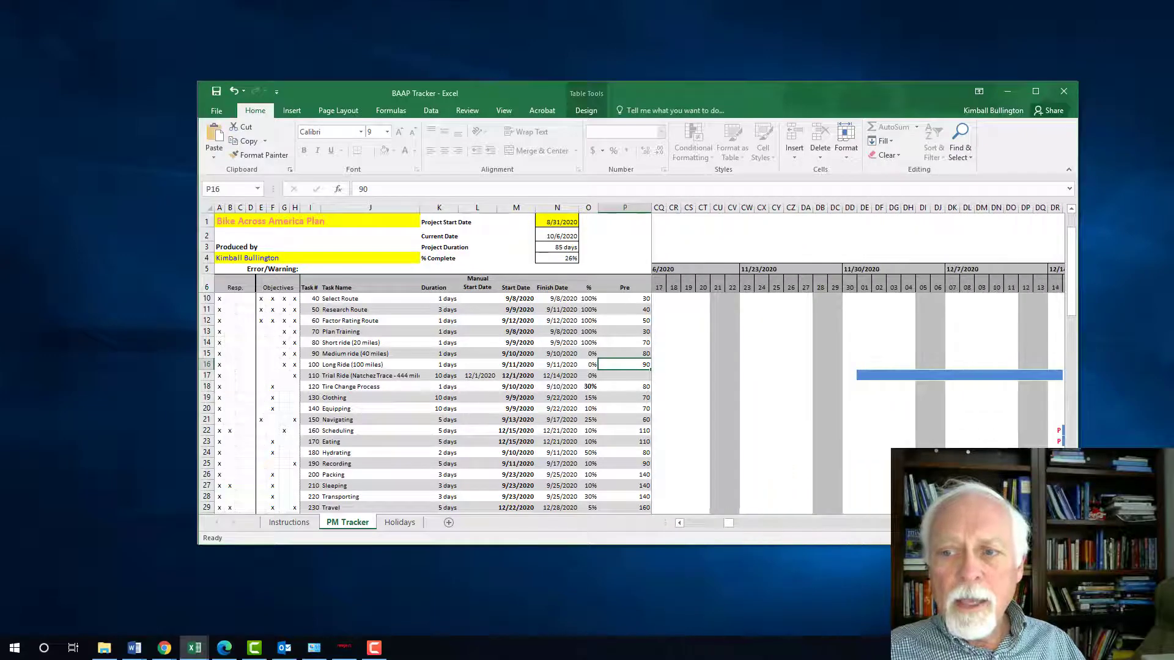
scroll(475, 403, down, 2)
scroll(855, 361, right, 9)
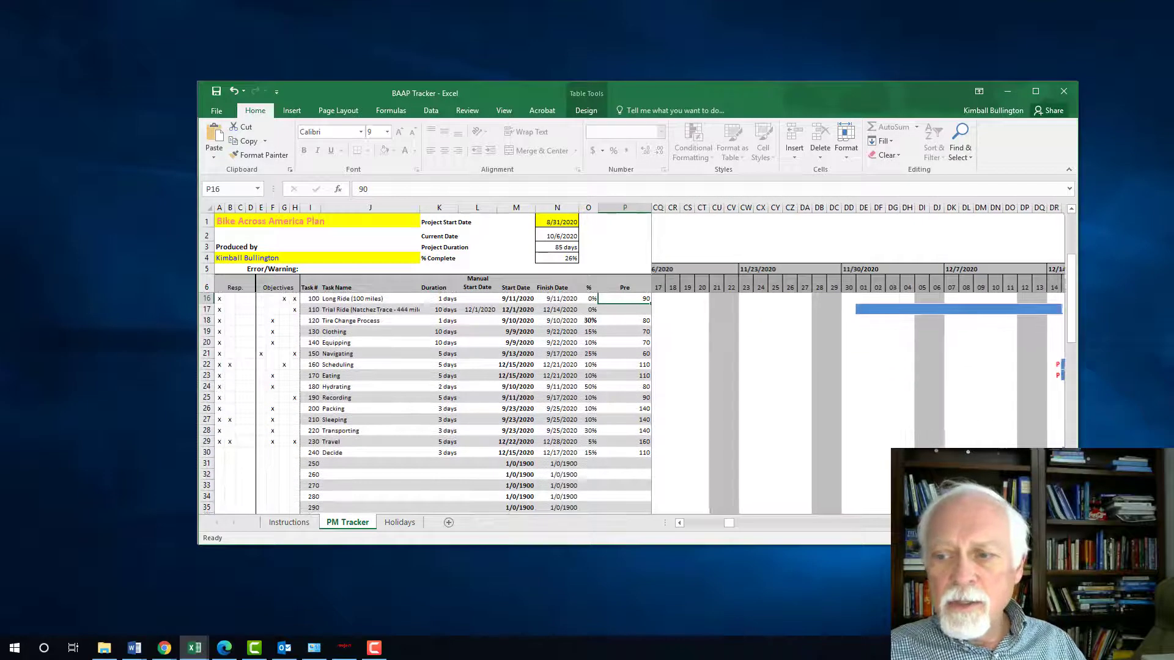
scroll(856, 360, right, 7)
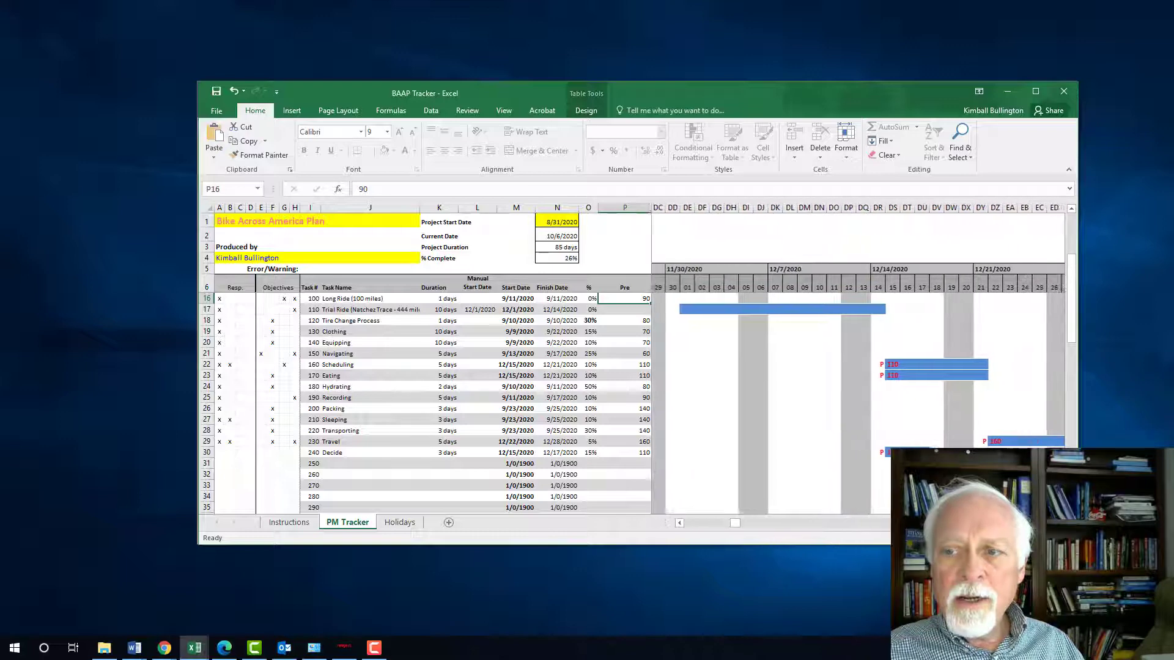